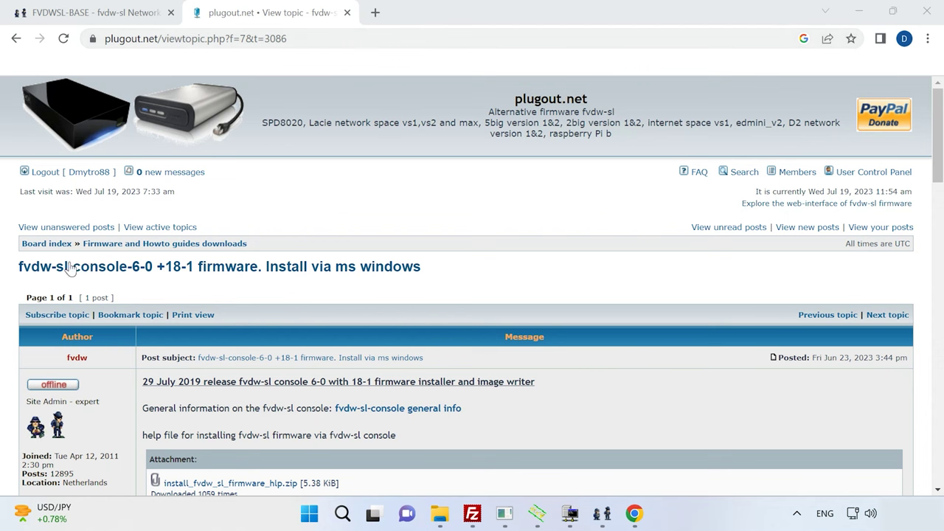
Scroll the fvdw-sl-console 6-0 +18-1 firmware topic down to its five rar attachments
scroll(378, 282, "down", 4)
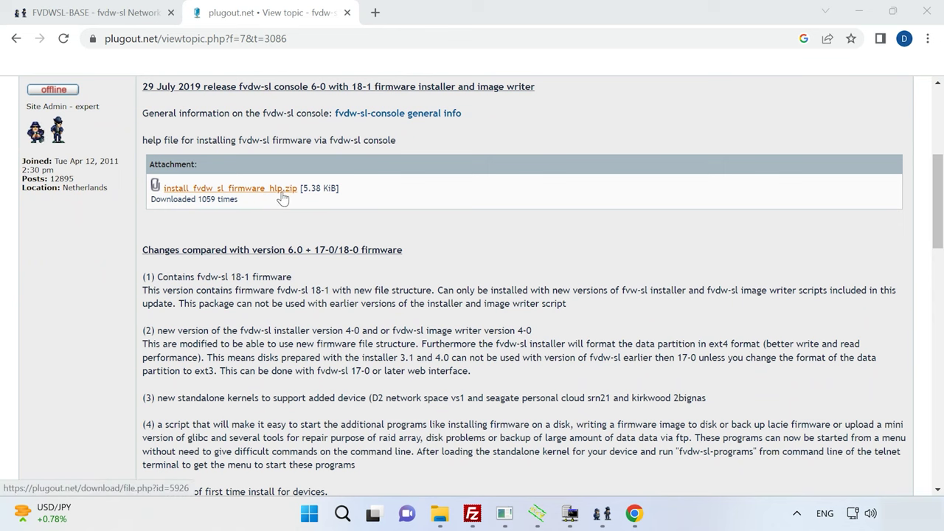
scroll(289, 197, "down", 9)
scroll(316, 224, "down", 5)
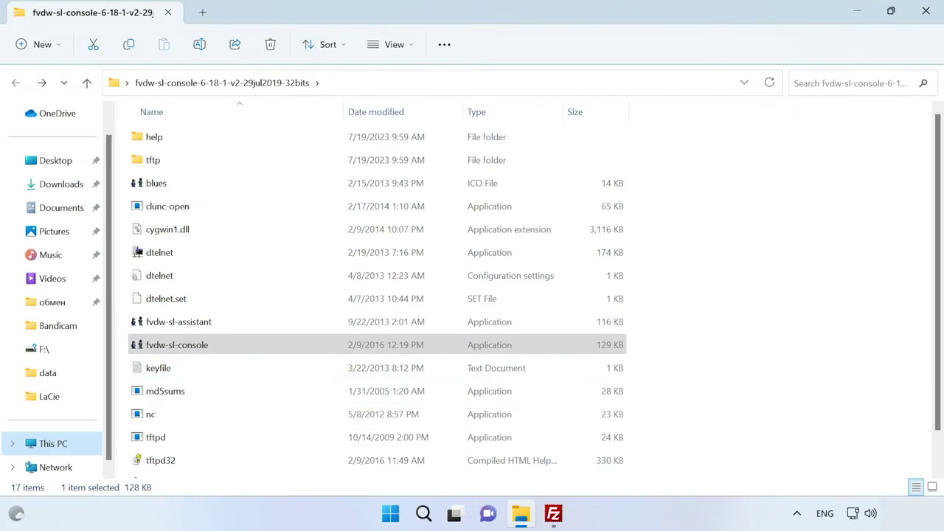
Launch fvdw-sl-console with its password and start Install fvdw-sl firmware, agreeing to load a standalone kernel
left_click(653, 522)
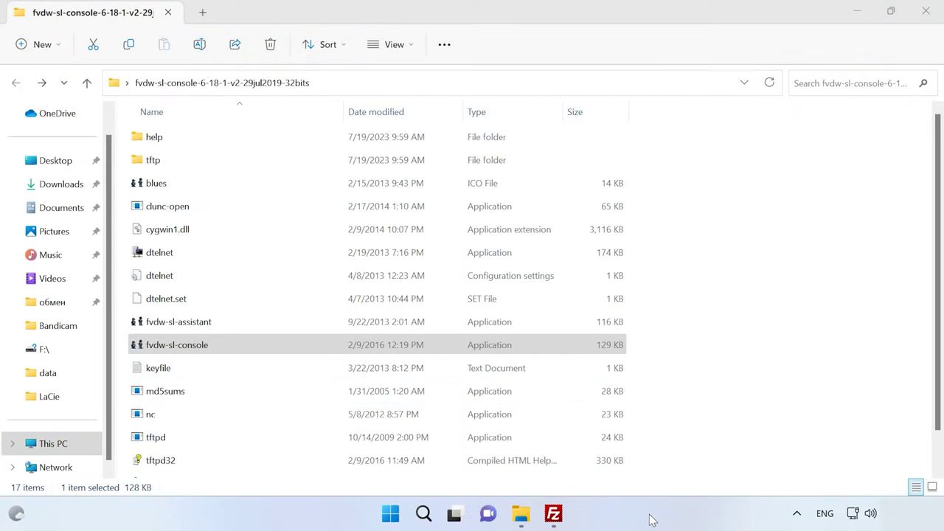
left_click(186, 347)
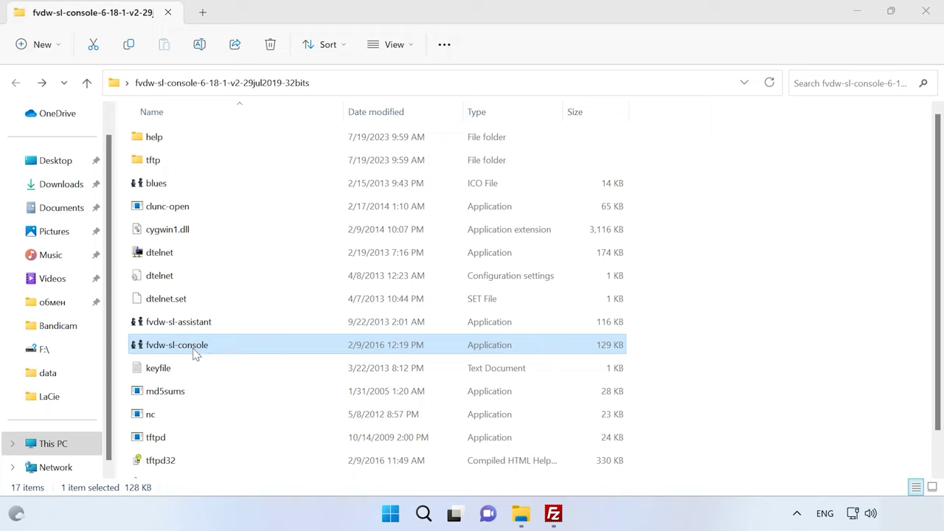
double_click(174, 347)
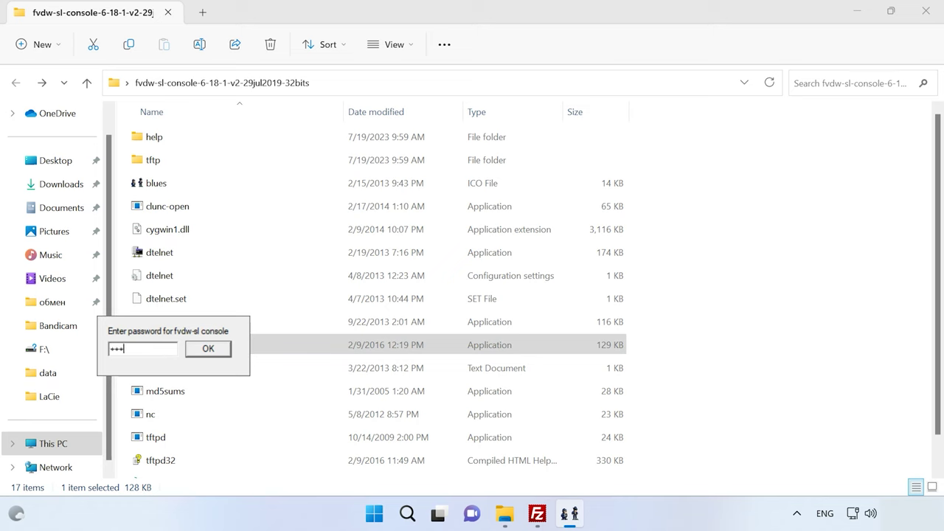
key("Return")
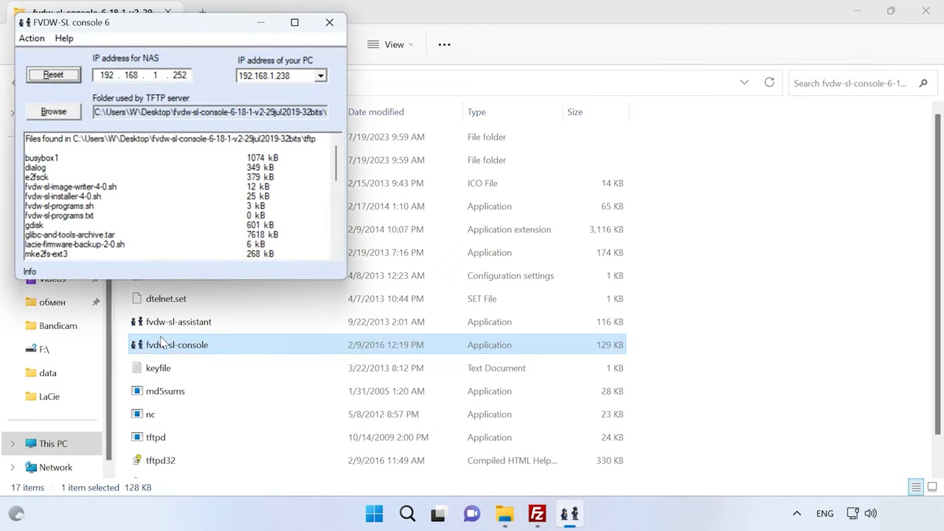
left_click(30, 39)
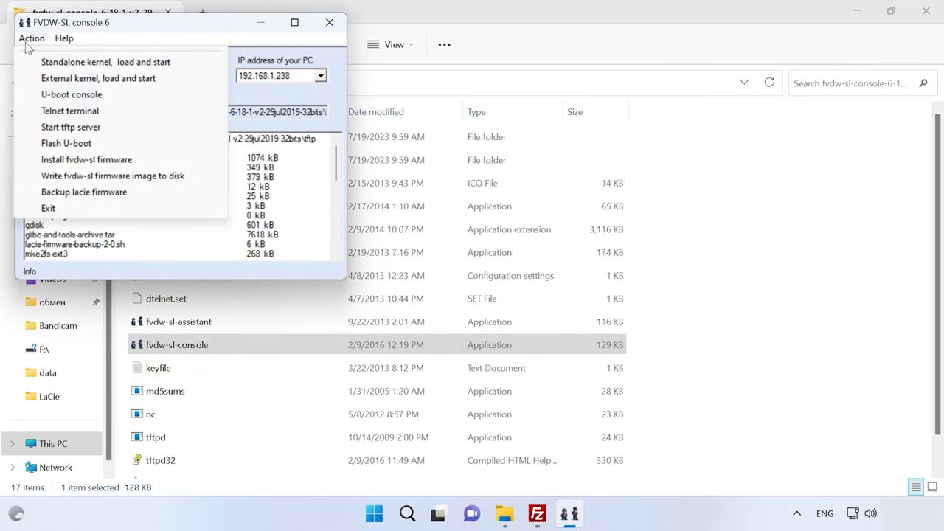
left_click(111, 162)
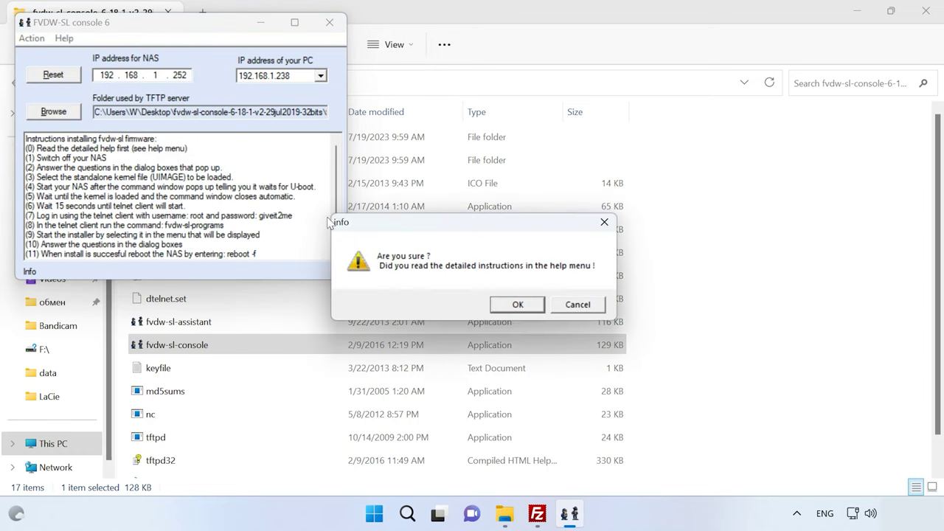
left_click(538, 308)
left_click(534, 332)
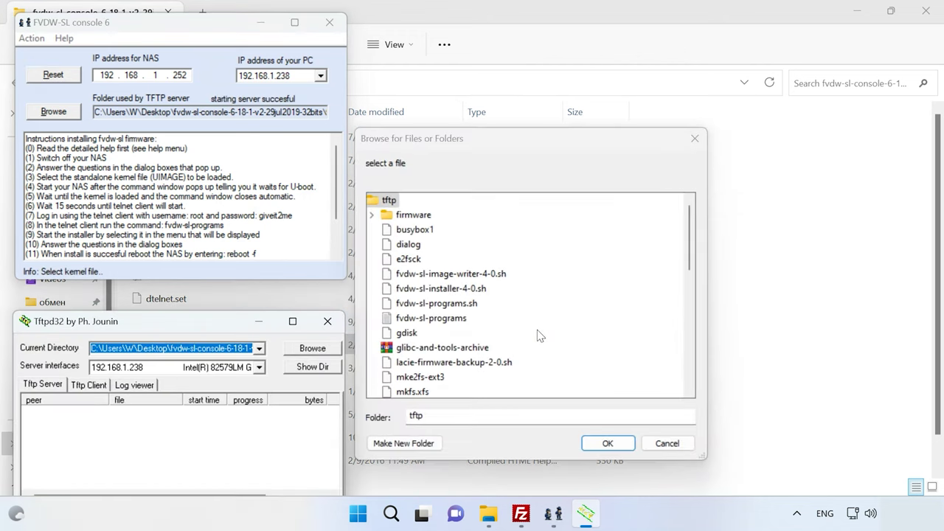
Choose the UIMAGE-3142-KIRKWOOD-171-standalone kernel file and load it
scroll(493, 353, "down", 10)
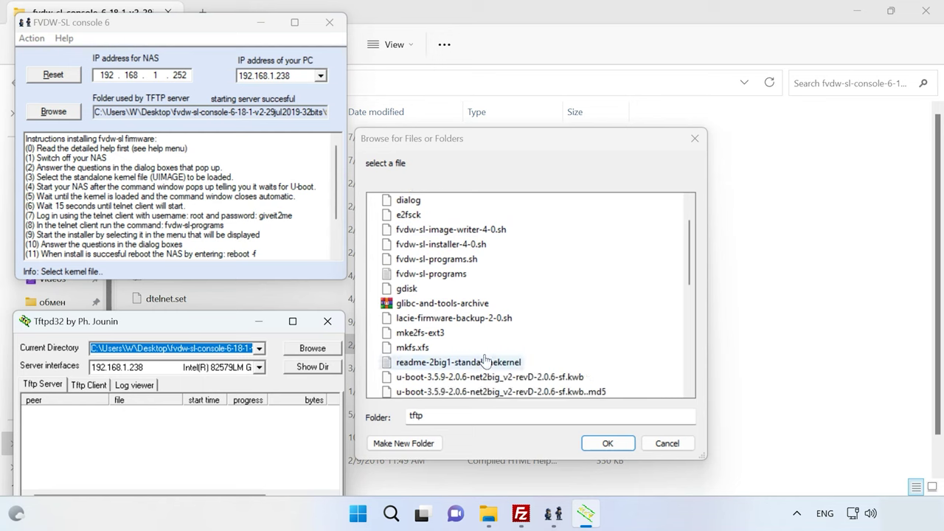
scroll(487, 360, "down", 2)
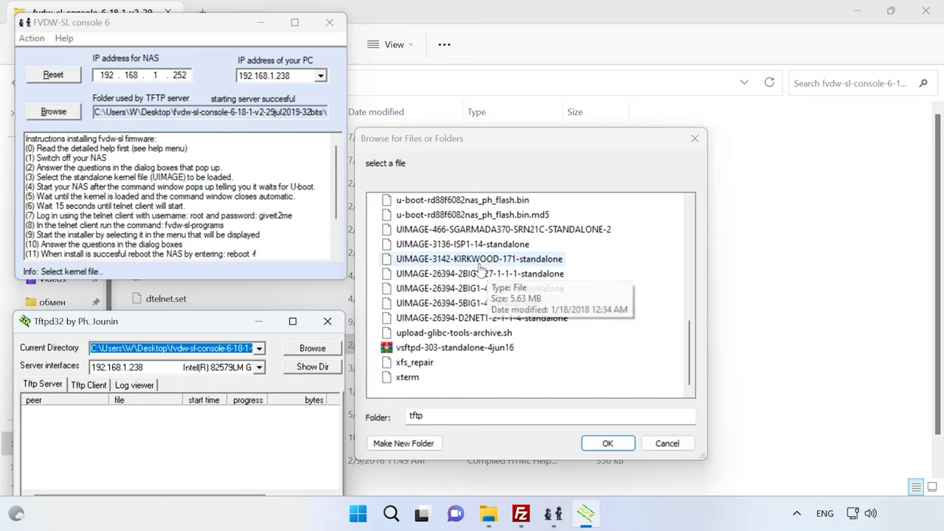
left_click(551, 262)
left_click(551, 264)
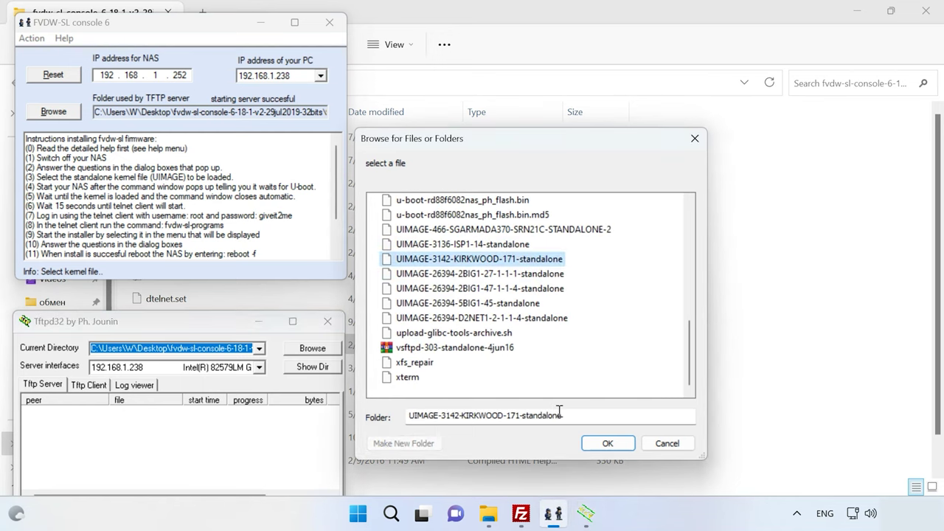
left_click(615, 446)
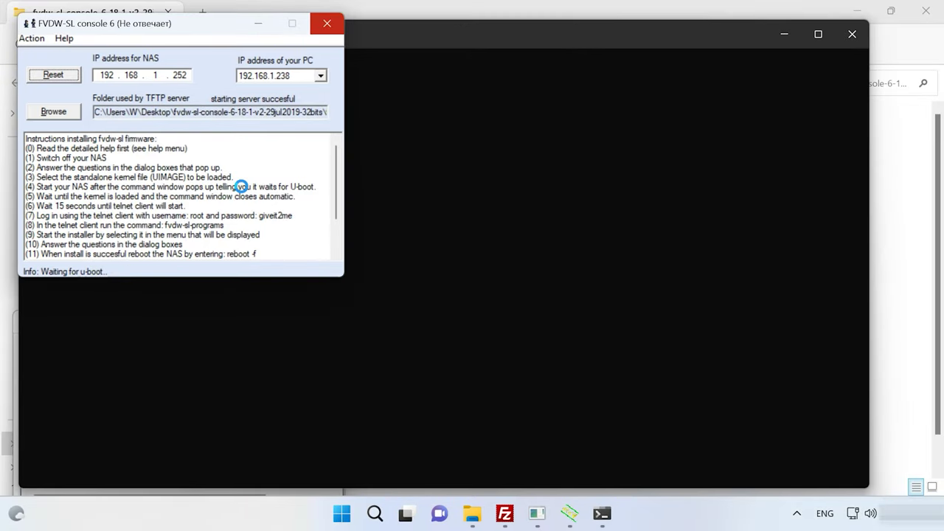
Maximize the Telnet window, dismiss the refused-connection error, and connect to 192.168.1.252
left_click(443, 30)
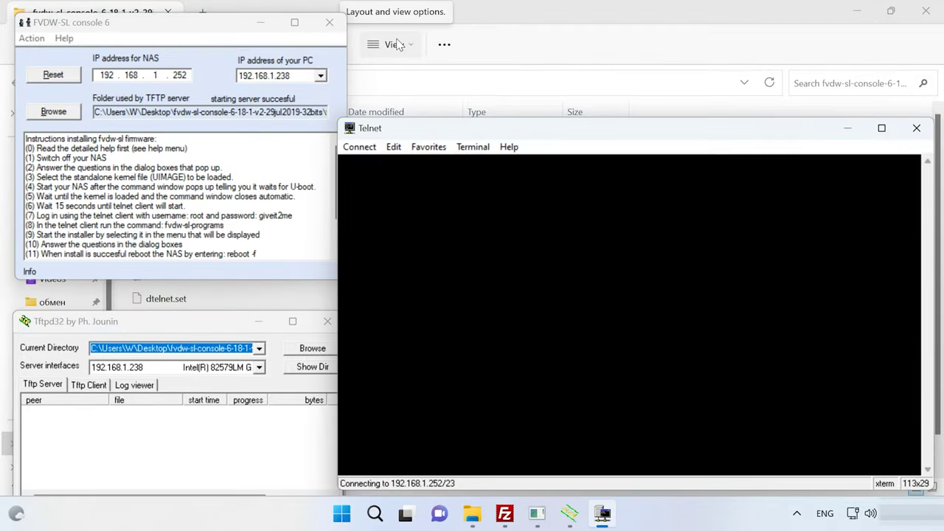
left_click(881, 128)
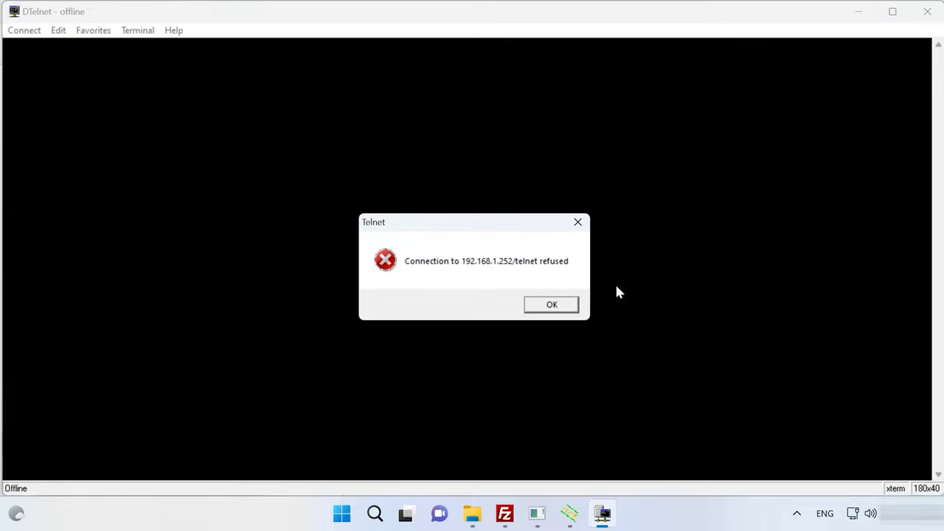
left_click(571, 311)
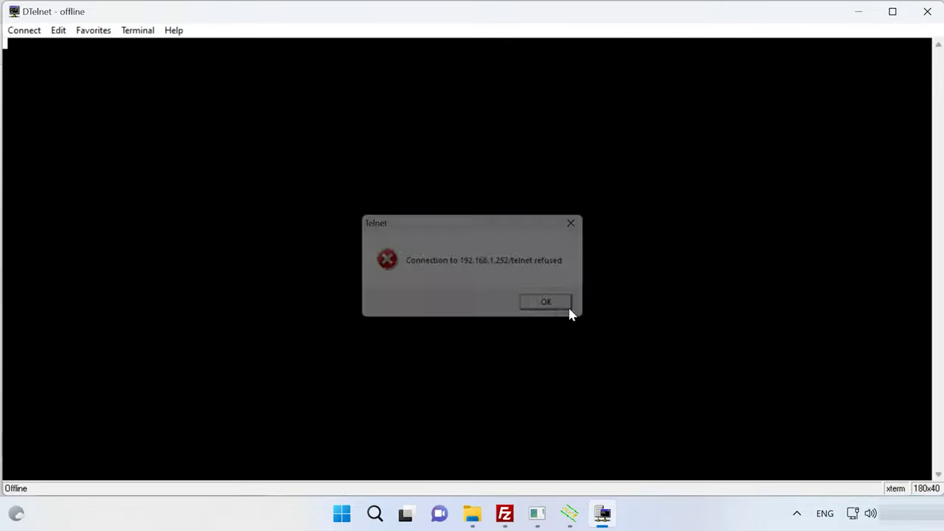
left_click(22, 31)
left_click(53, 47)
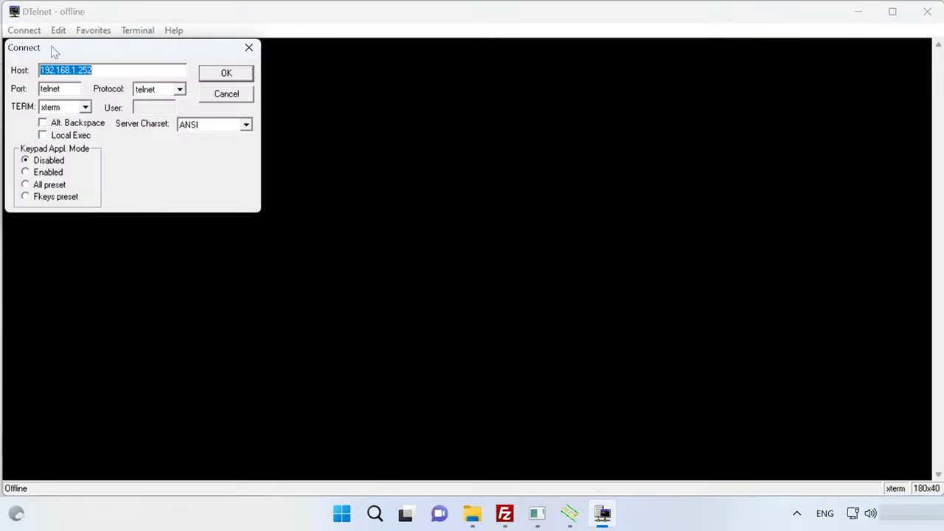
left_click(235, 76)
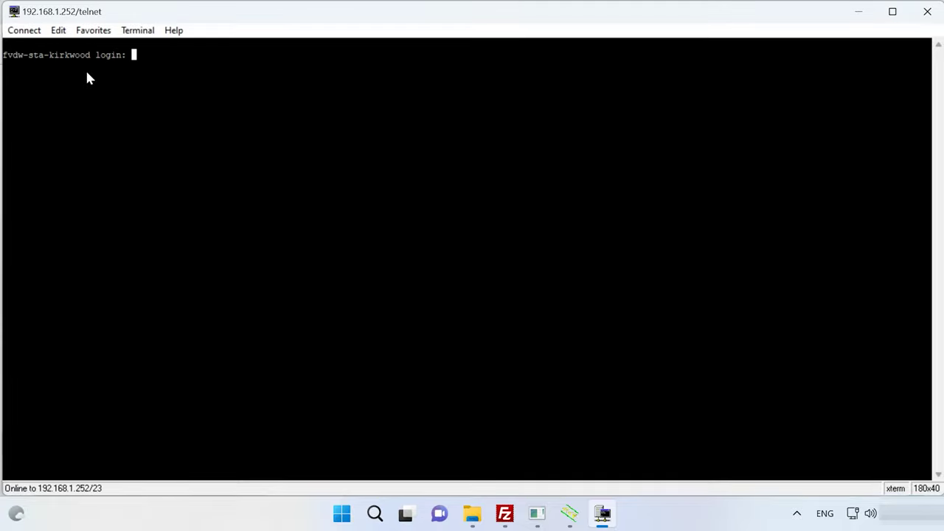
Log in to the NAS as root with the account password and run fvdw-sl-programs
type("root")
key("Return")
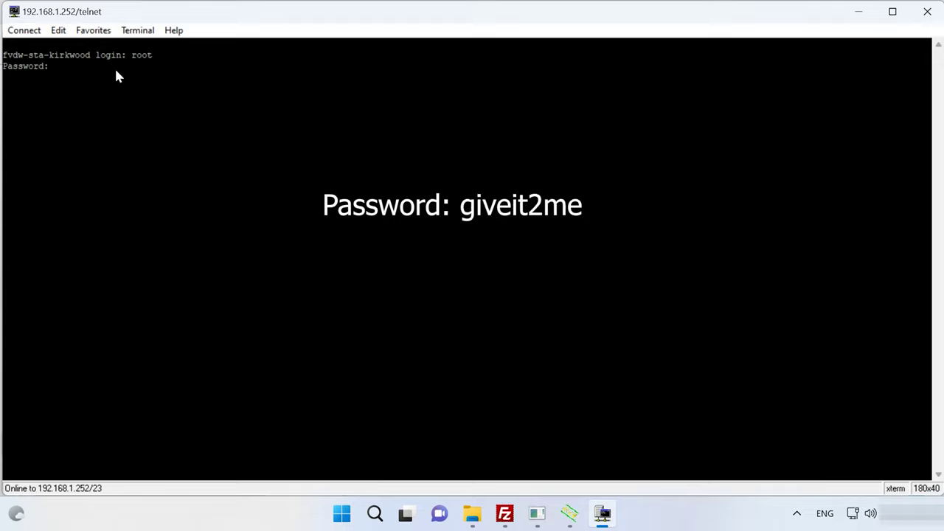
key("Return")
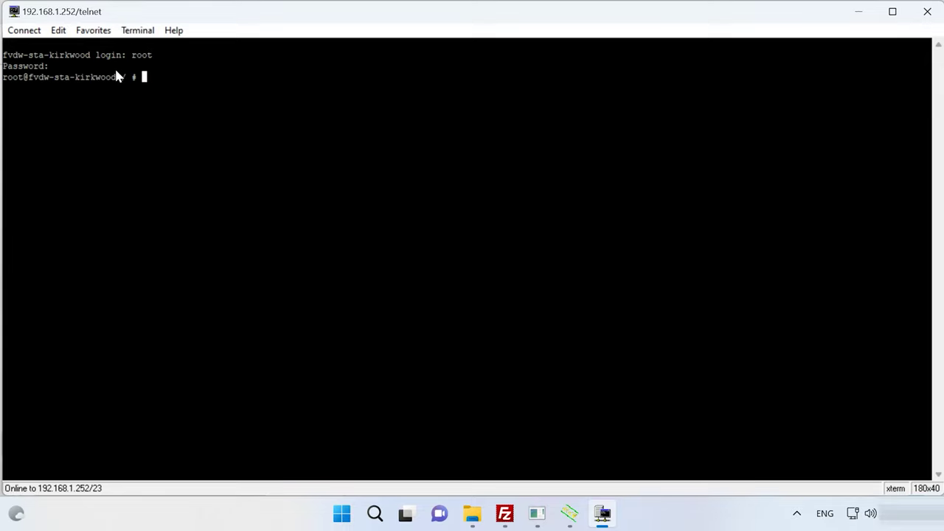
type("fvdw-sl-programs")
key("Return")
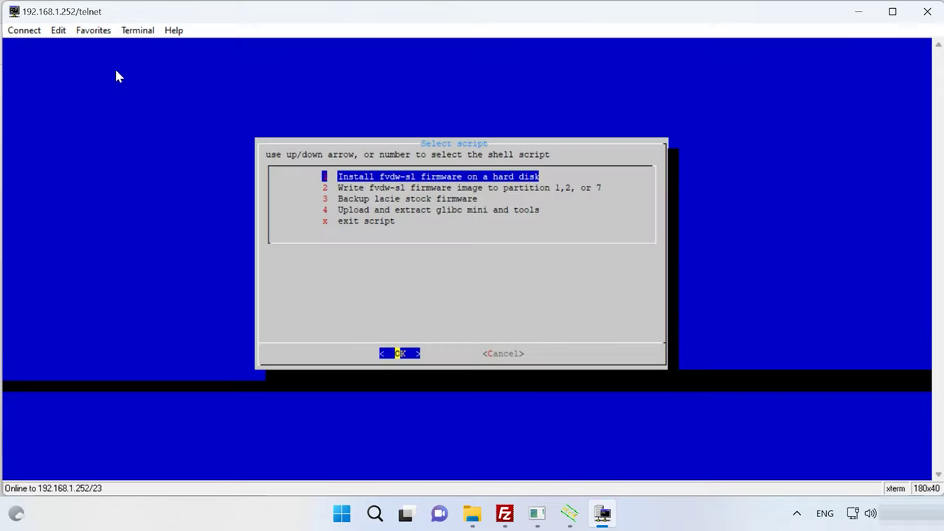
Start the firmware-on-hard-disk installer and select lacie kirkwood 5big2 as the device
left_click(401, 354)
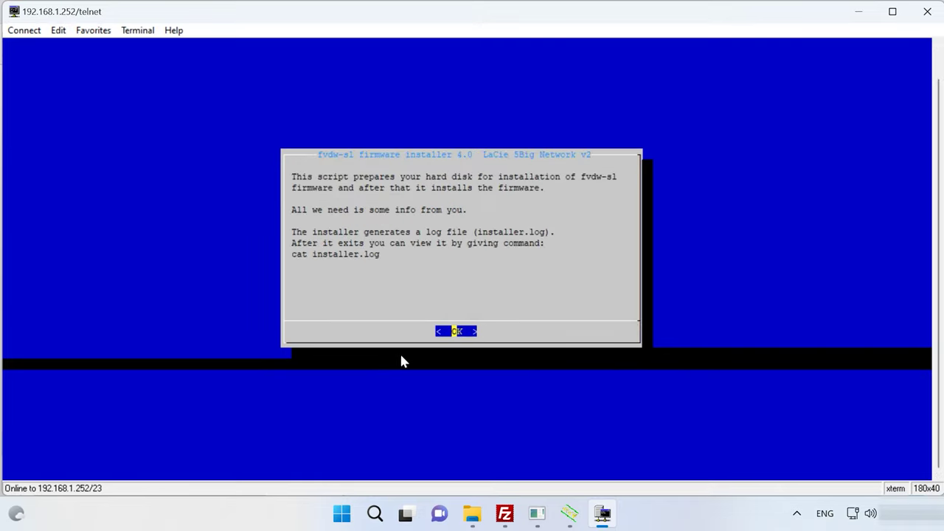
left_click(460, 332)
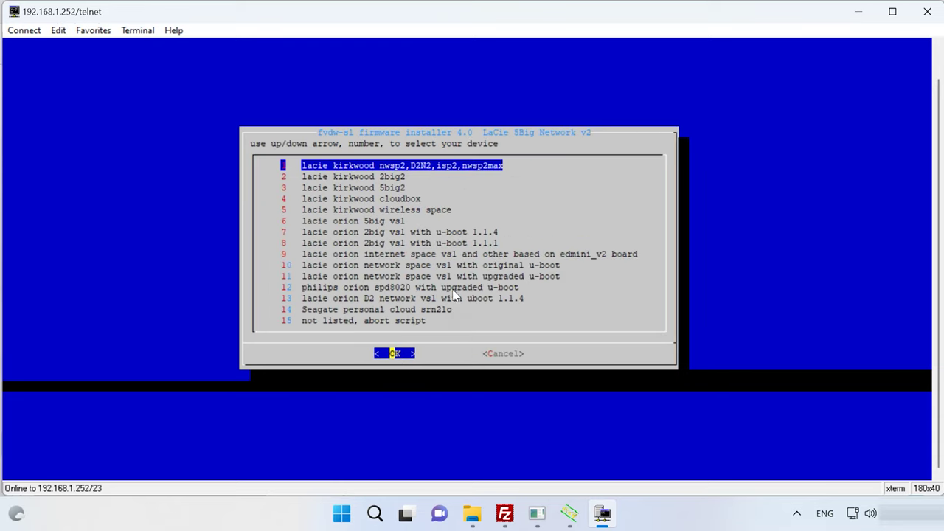
left_click(380, 189)
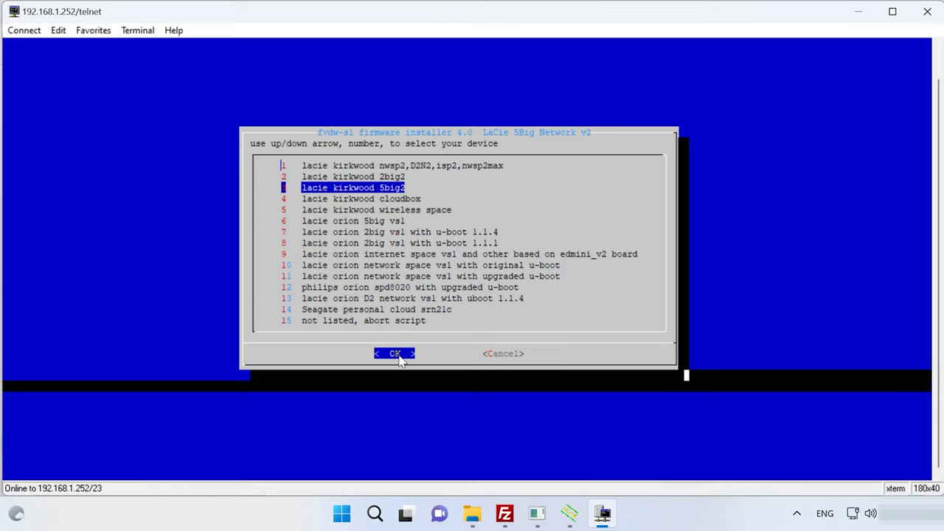
left_click(396, 354)
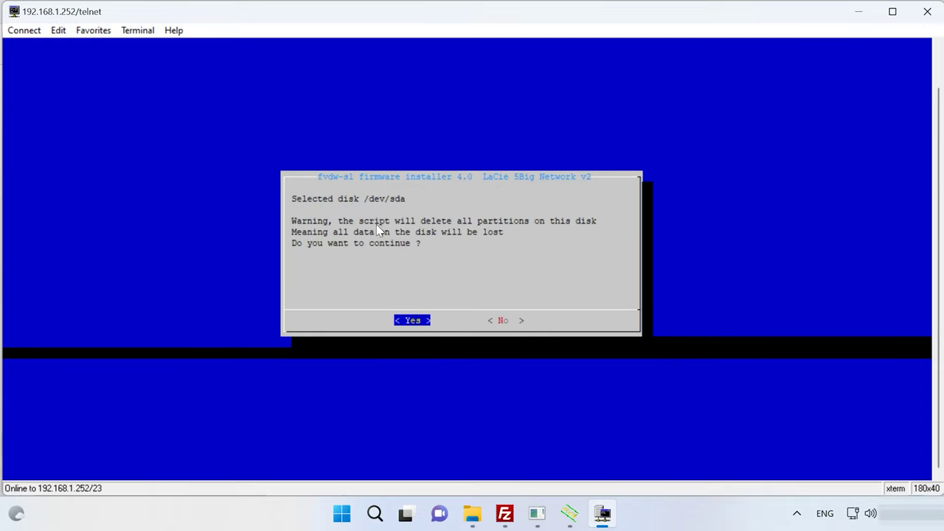
Approve wiping /dev/sda and install with a new GPT partition table
left_click(414, 325)
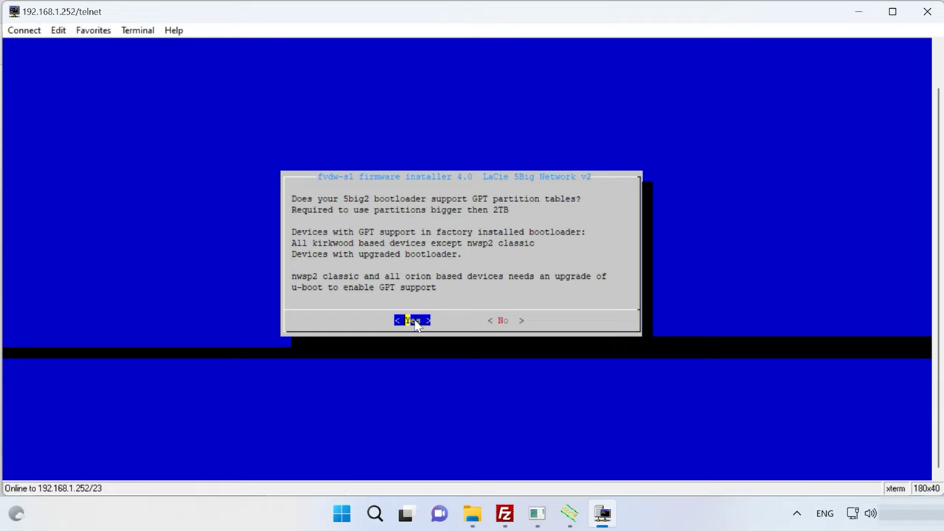
left_click(415, 322)
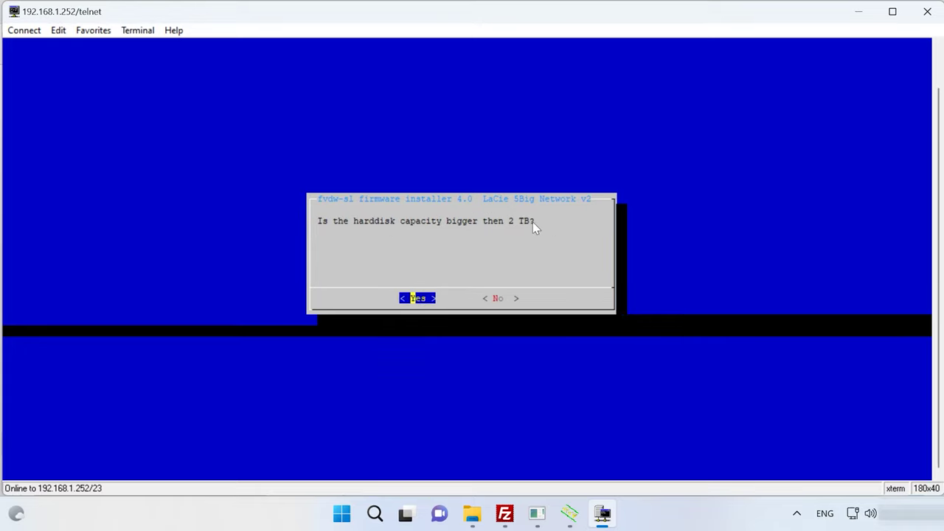
left_click(503, 301)
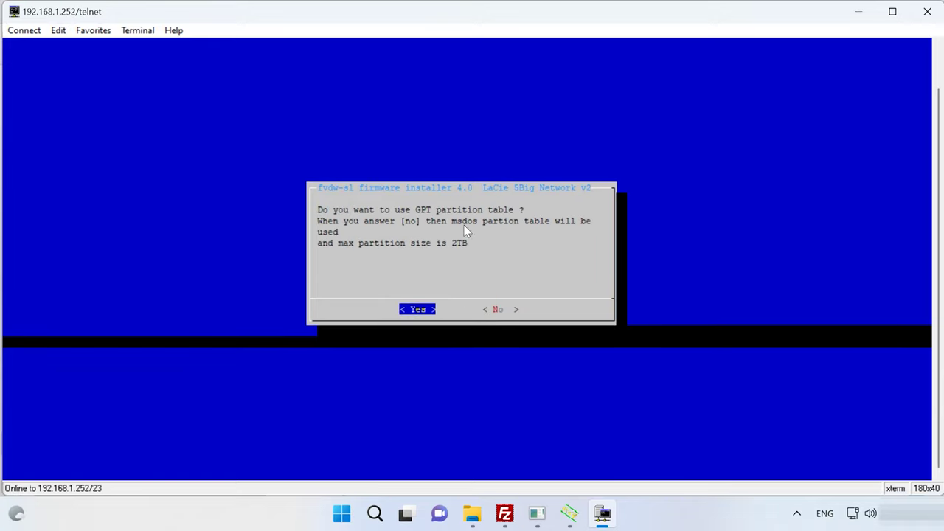
left_click(421, 311)
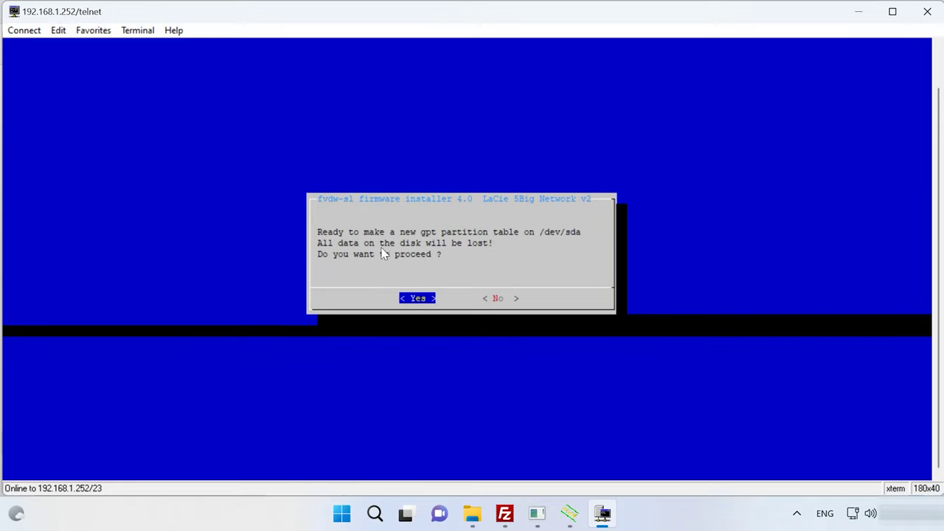
left_click(418, 301)
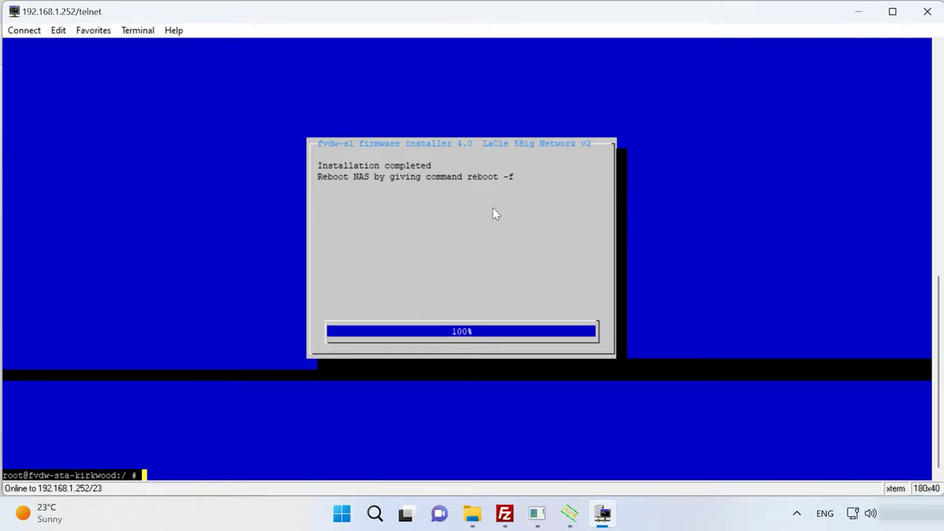
Force-reboot the NAS with reboot -f, then return to the fvdw-sl-console folder
type("reboot -f")
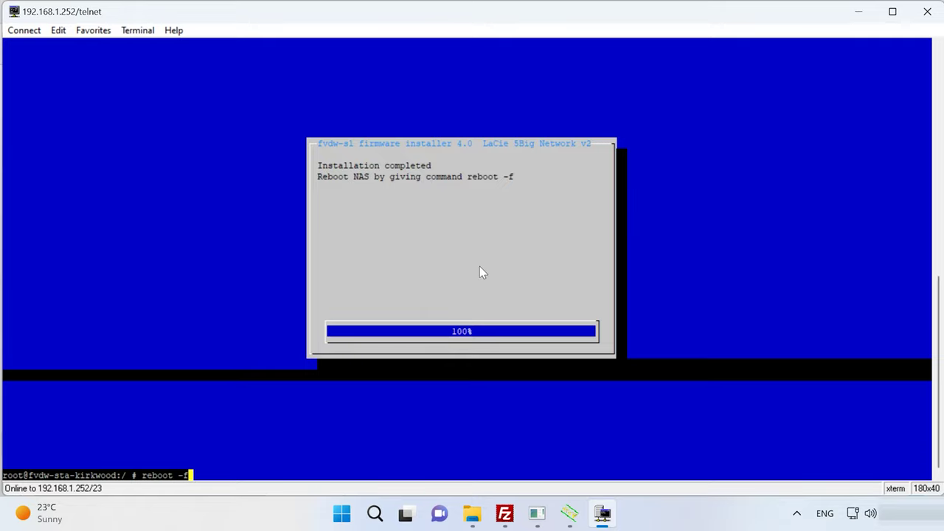
key("Return")
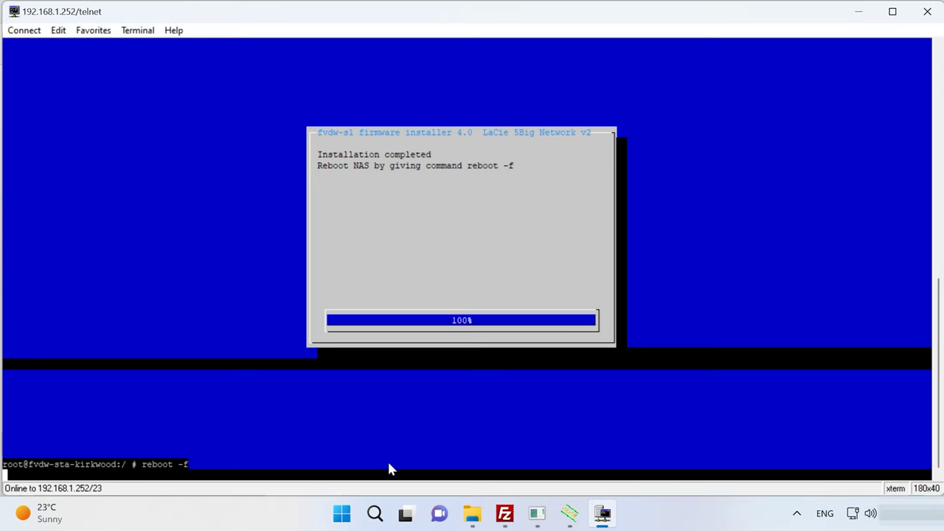
left_click(472, 513)
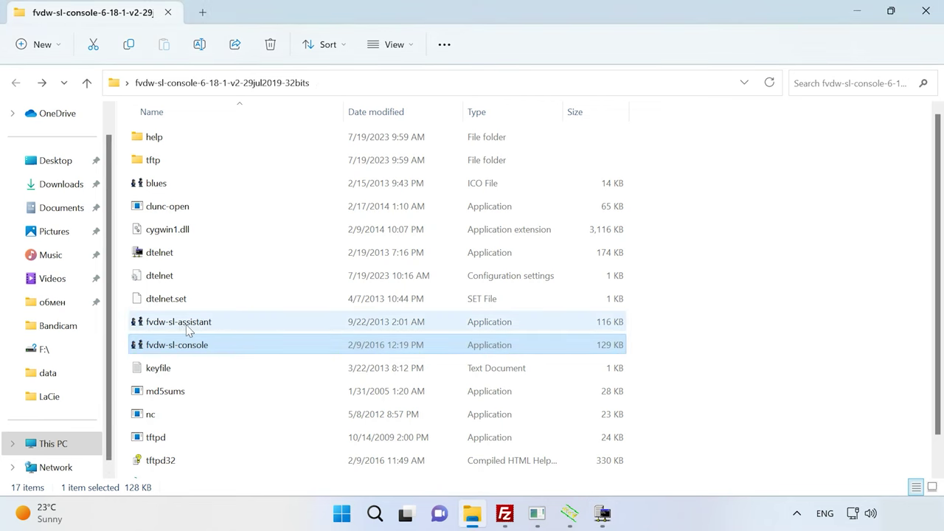
Launch fvdw-sl-assistant from the folder and run Auto Scan to find the NAS
double_click(189, 325)
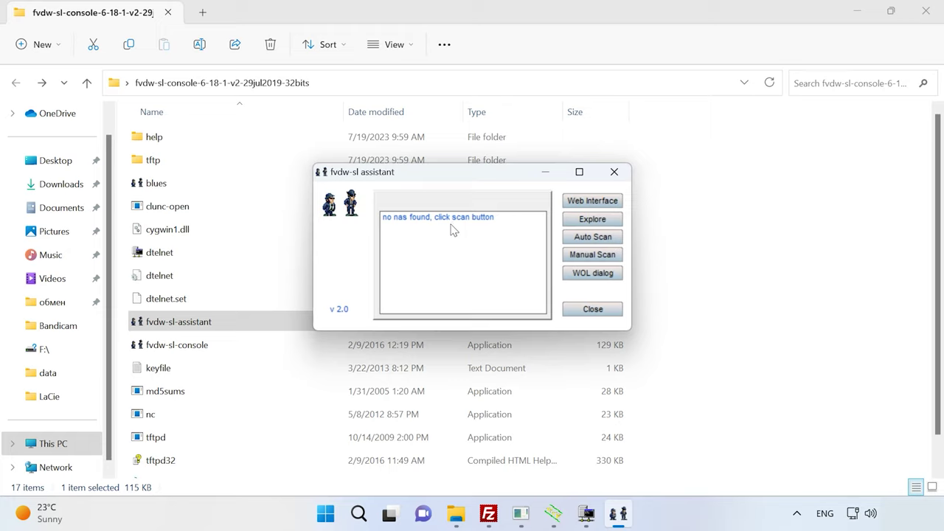
left_click(601, 242)
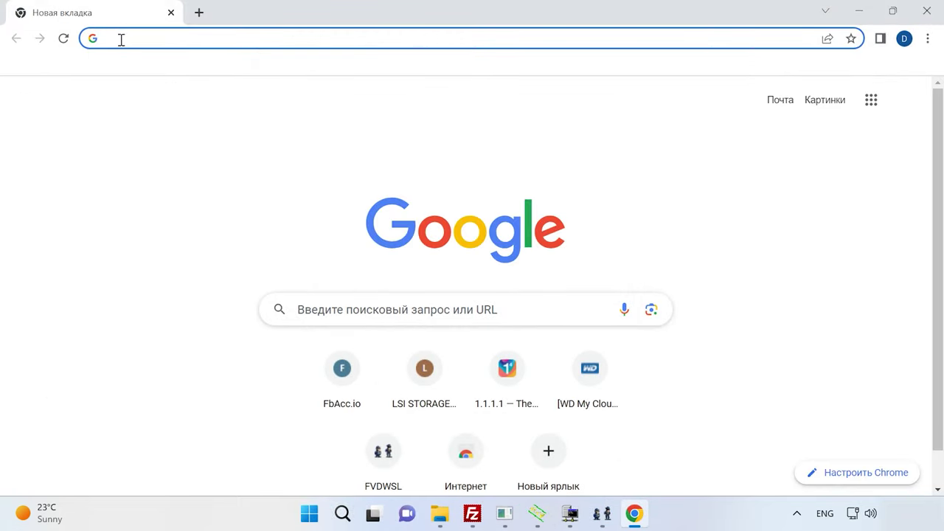
Open 192.168.1.165 in Chrome and log in to the NAS admin pages
type("19")
key("Right")
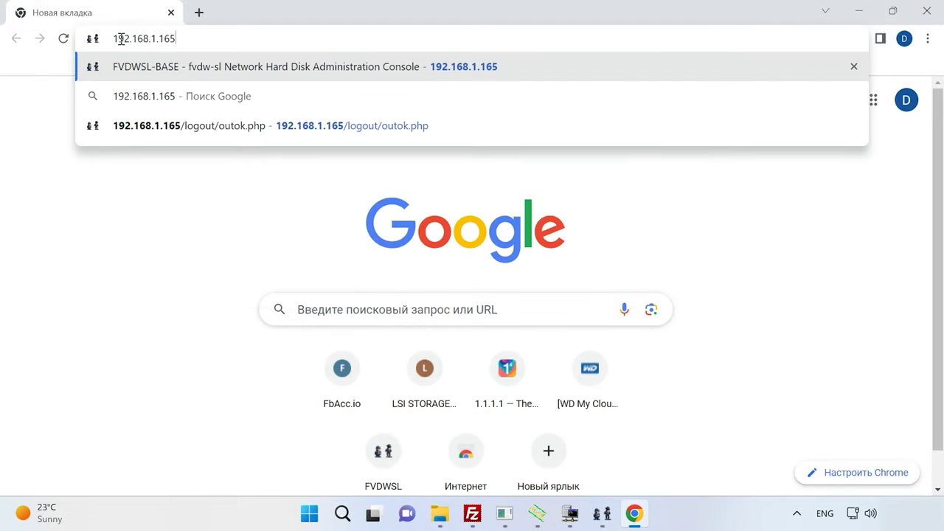
key("Return")
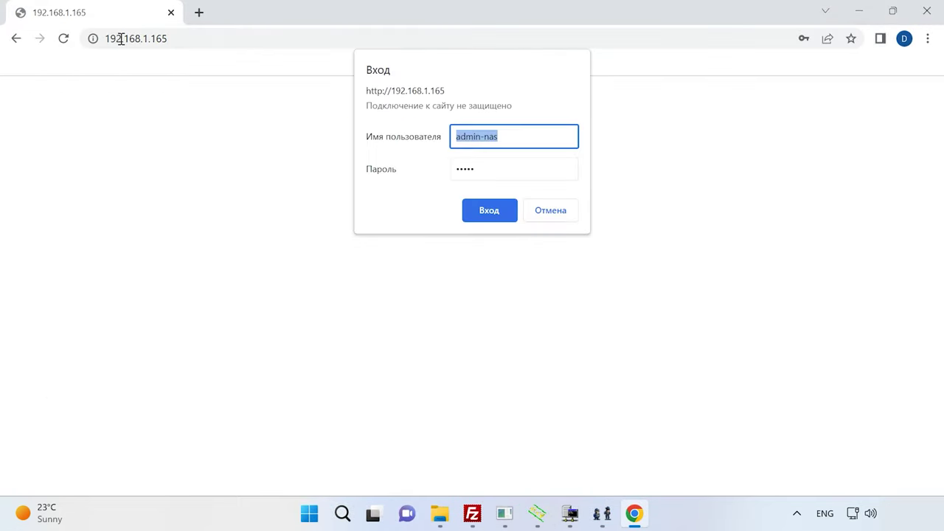
left_click(525, 137)
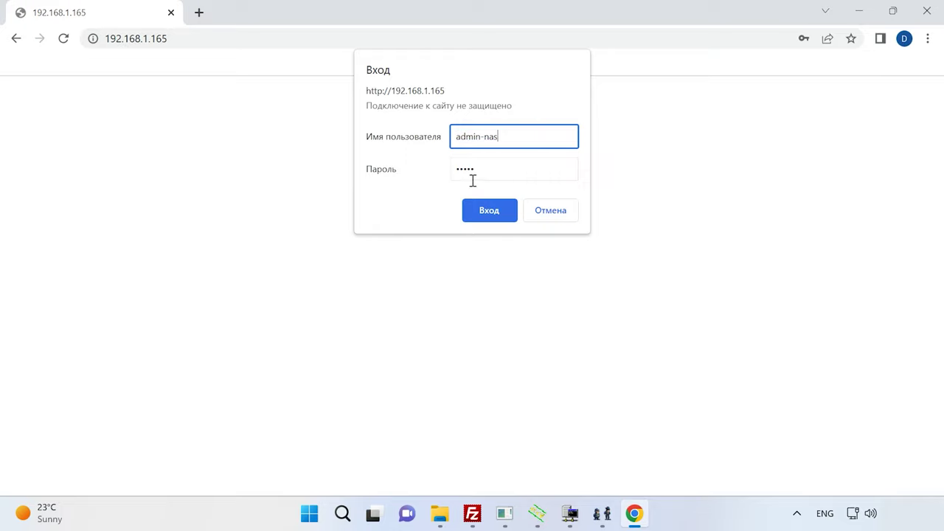
left_click(494, 214)
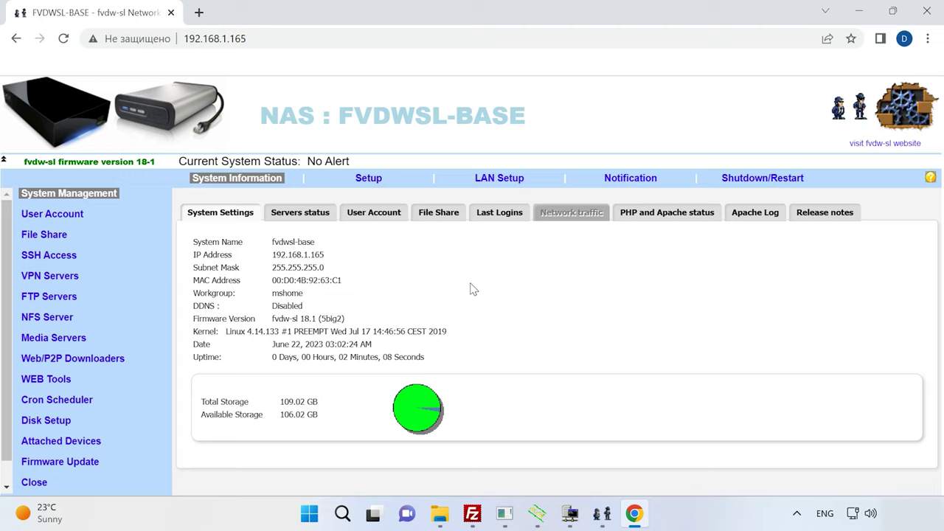
On the Firmware Update page, run the online update to 18.2 and select the log's error lines
left_click(86, 464)
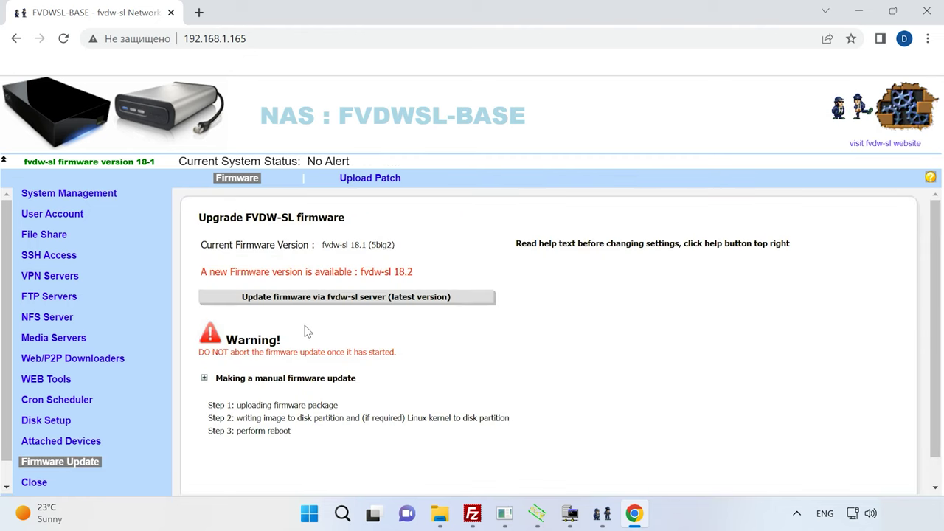
left_click(362, 300)
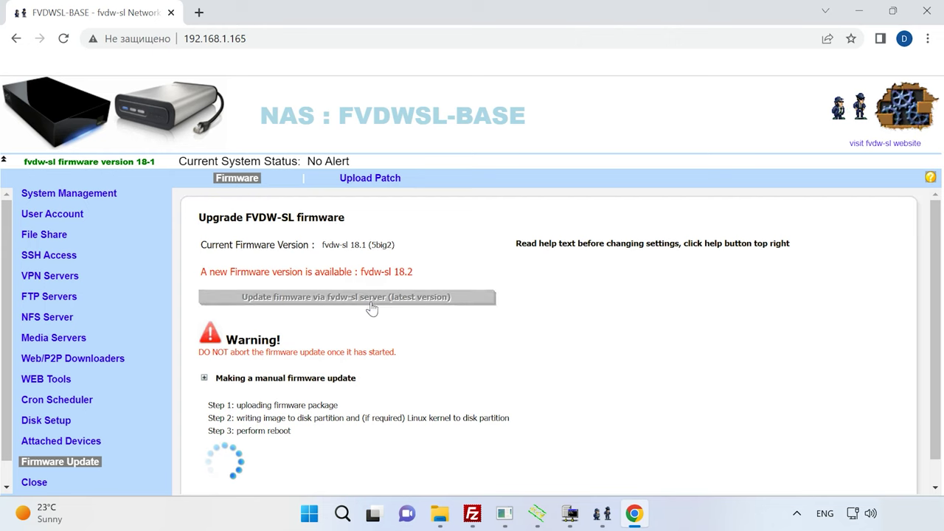
scroll(376, 325, "down", 1)
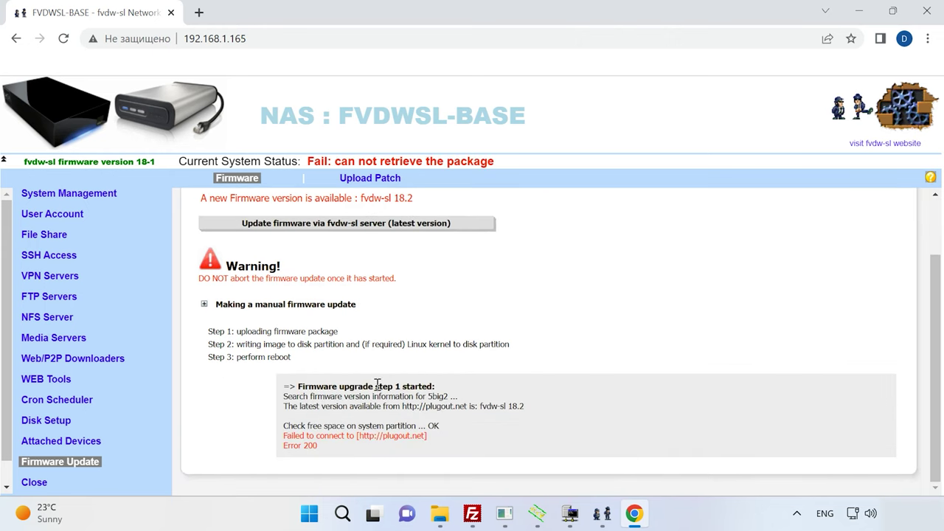
left_click_drag(321, 446, 287, 436)
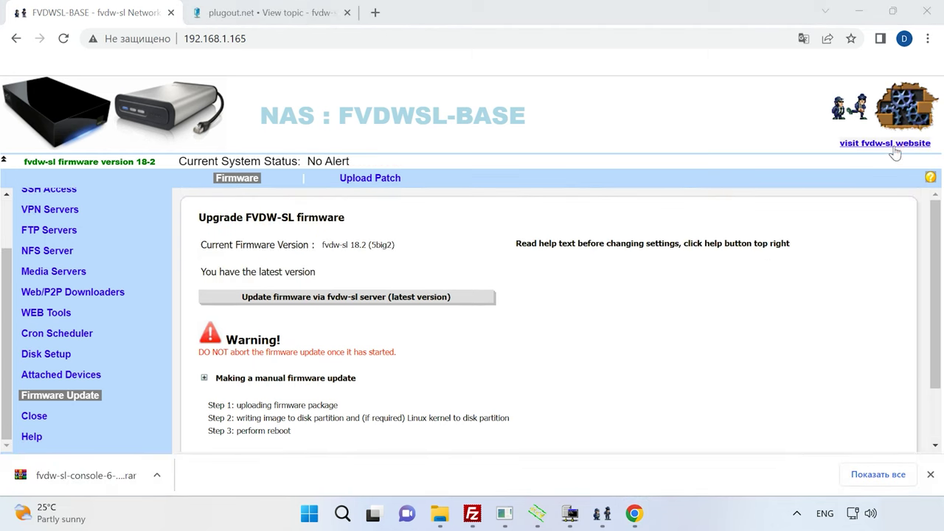
Go to the plugout.net 'fvdw-sl 18-2 release for all devices' topic and read its remarks on upgrading from 17.0–18.1
left_click(885, 143)
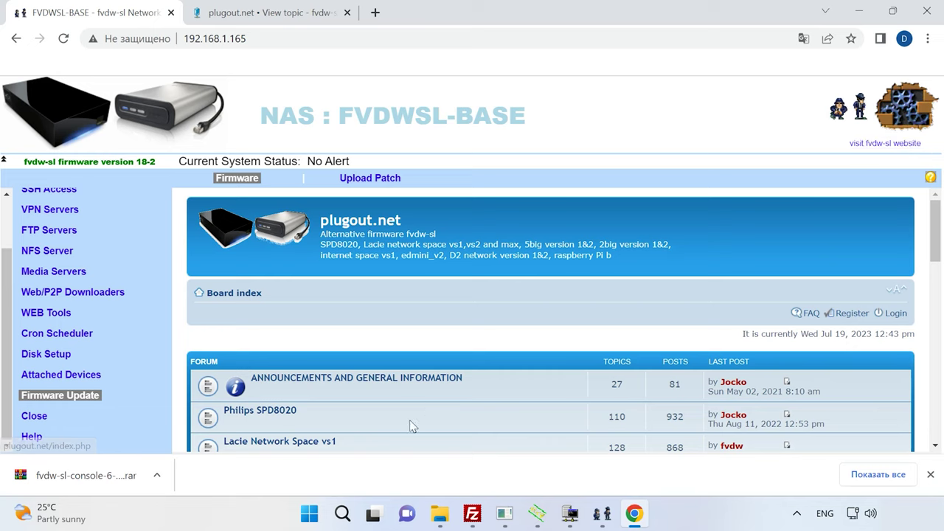
scroll(402, 427, "down", 5)
scroll(376, 404, "down", 2)
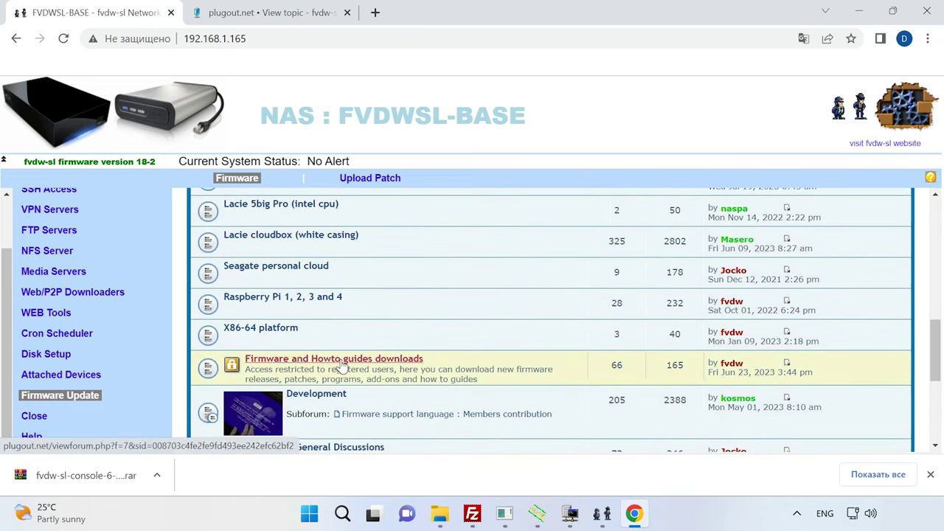
left_click(337, 359)
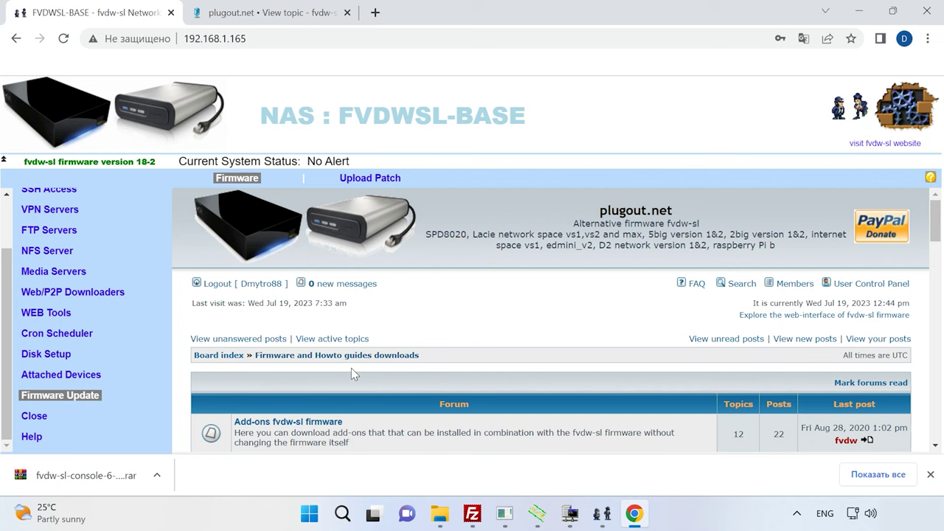
scroll(361, 369, "down", 4)
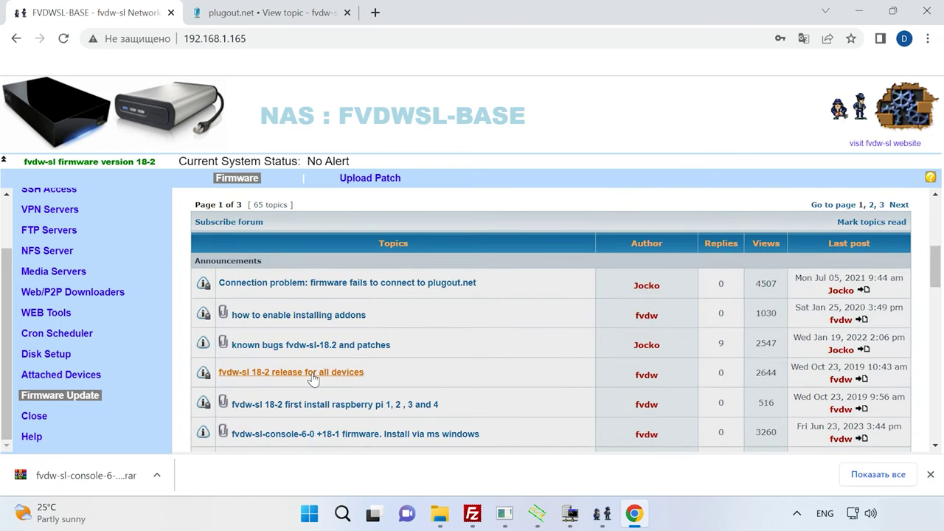
left_click(313, 374)
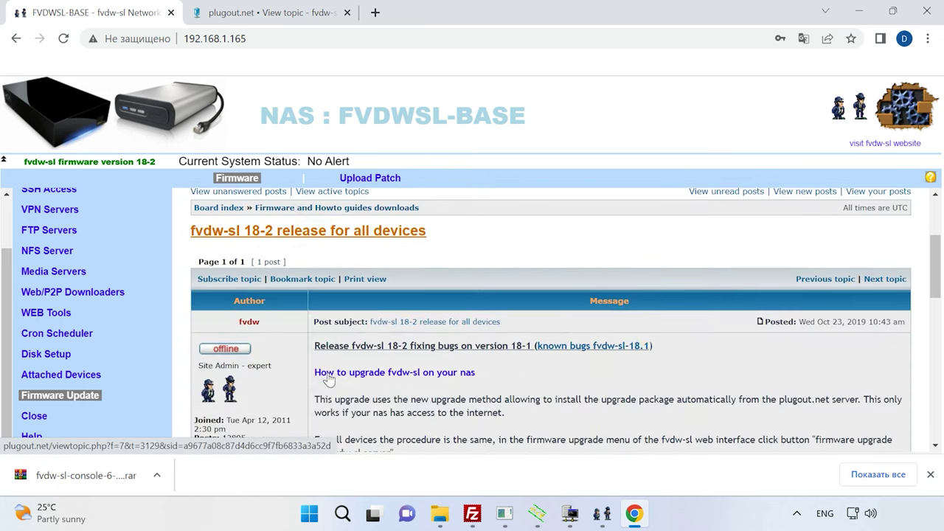
scroll(511, 354, "down", 1)
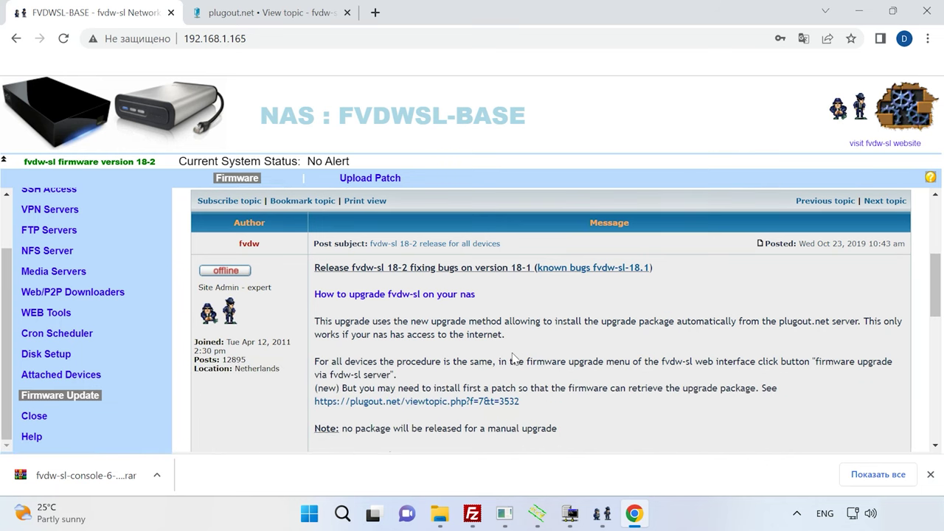
scroll(514, 359, "down", 1)
scroll(579, 337, "down", 1)
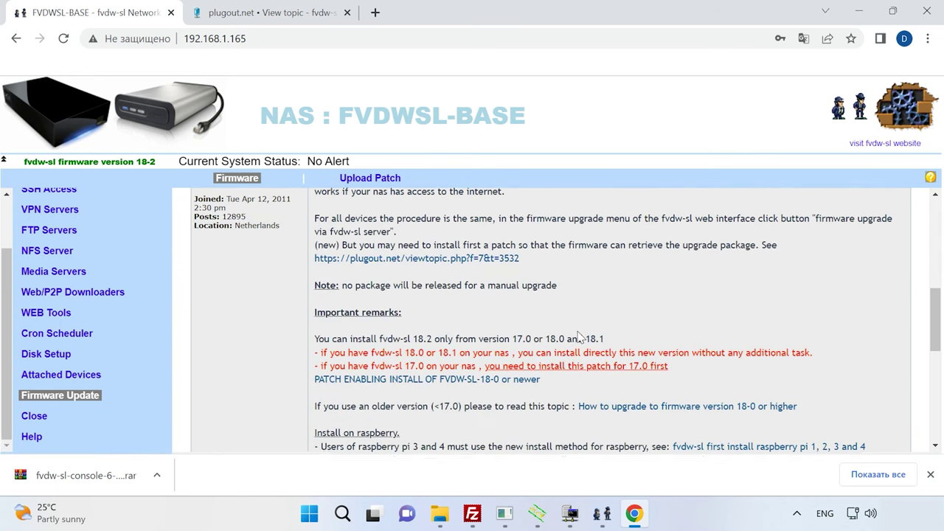
scroll(580, 336, "down", 2)
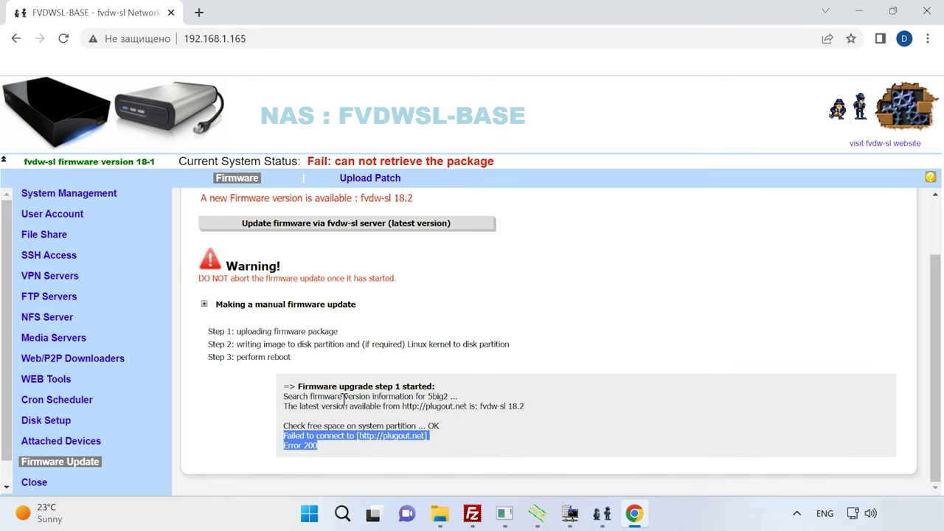
Start a new NAS user, enter its name and set the root folder as FTP home share
left_click(63, 213)
mouse_move(96, 234)
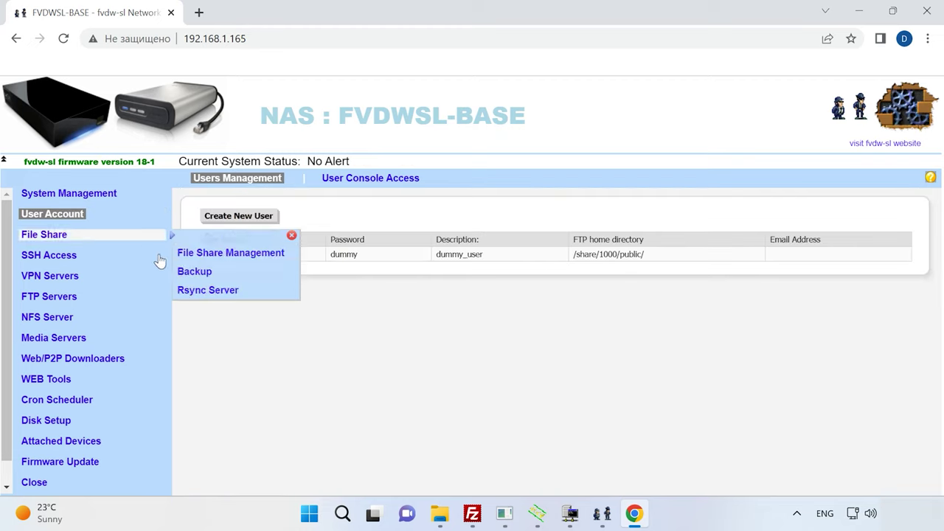
left_click(249, 221)
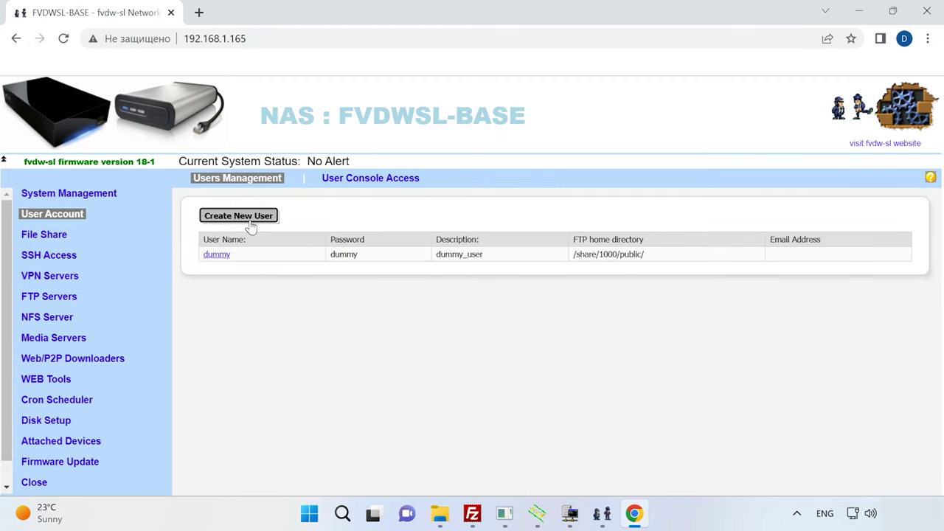
left_click(297, 227)
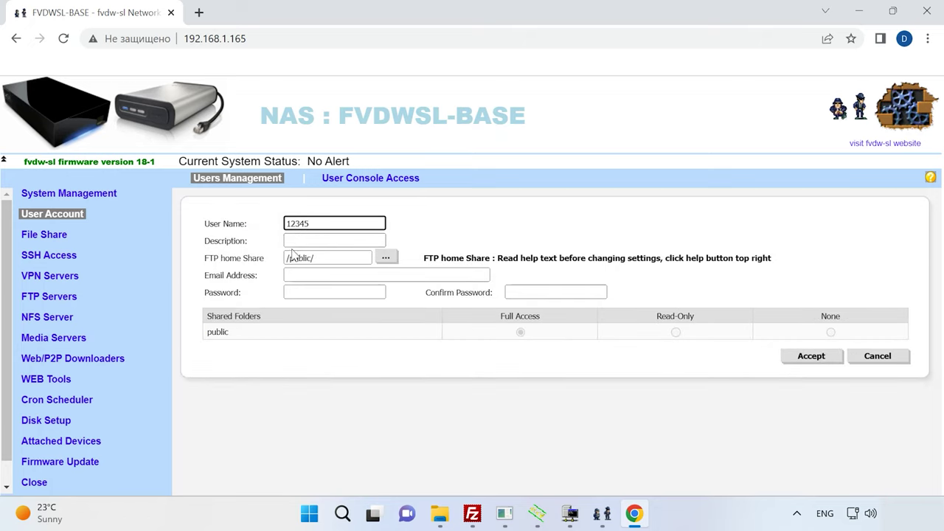
left_click(387, 257)
left_click(214, 278)
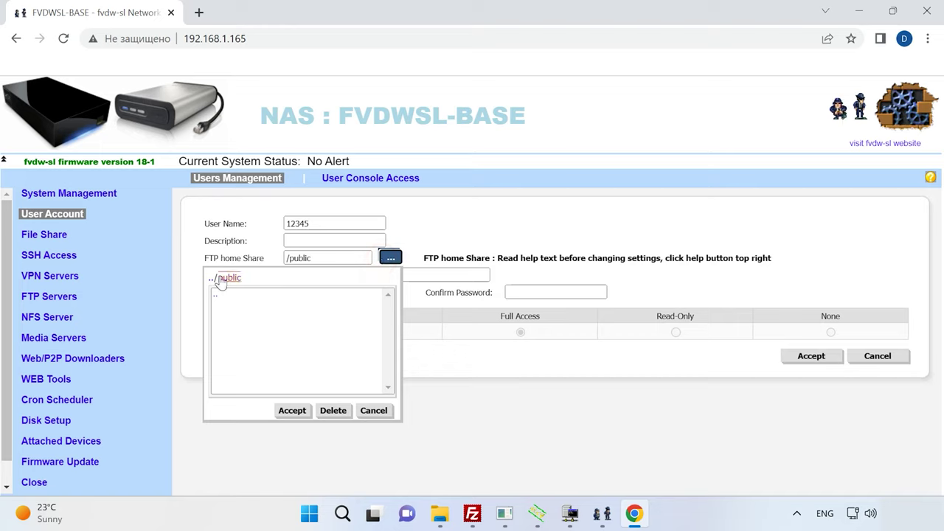
left_click(290, 411)
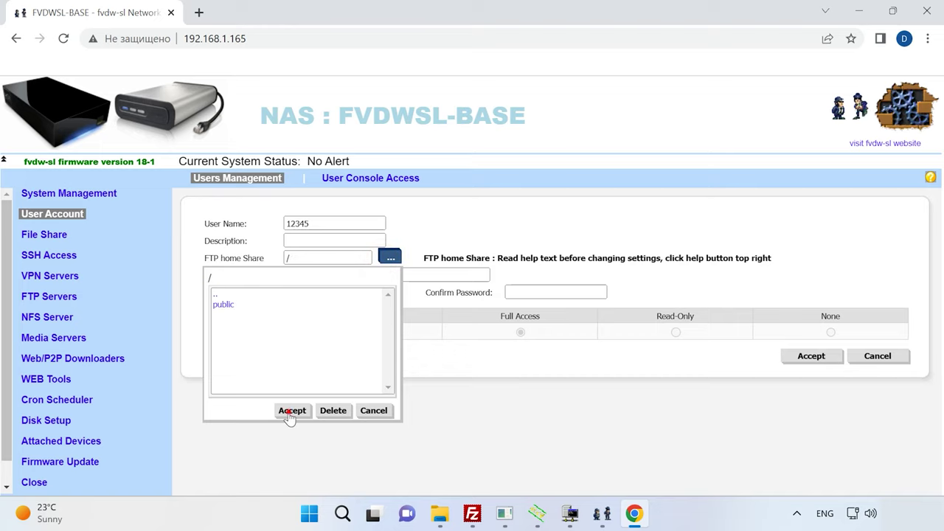
left_click(290, 240)
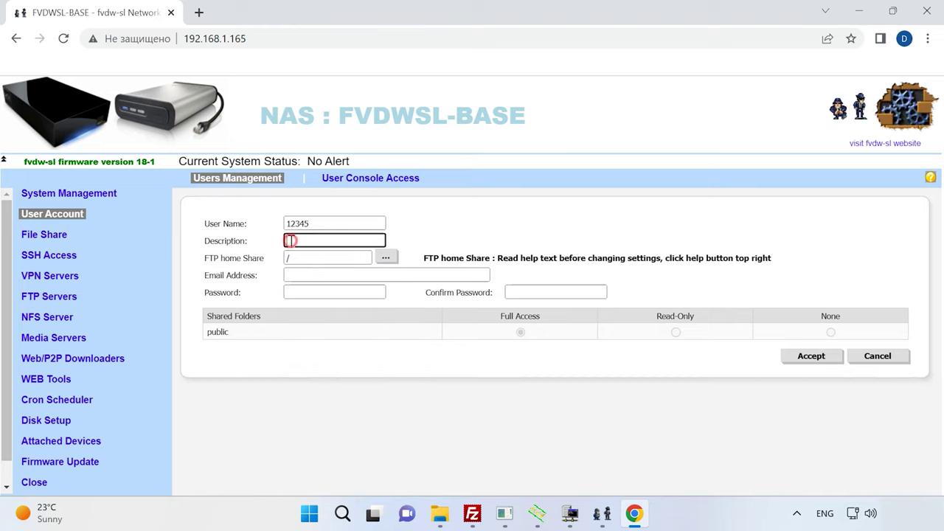
Enter and confirm the user's password and save the account with full access to public
left_click(298, 290)
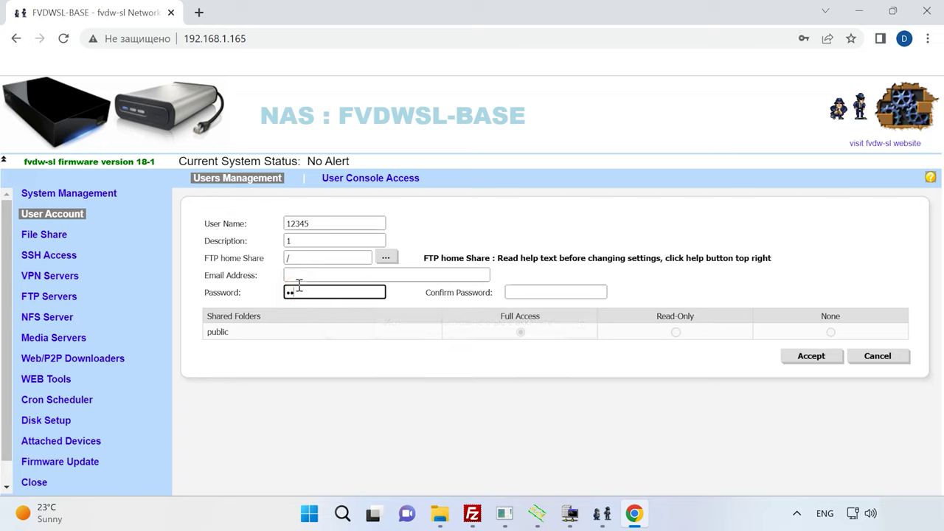
left_click(536, 291)
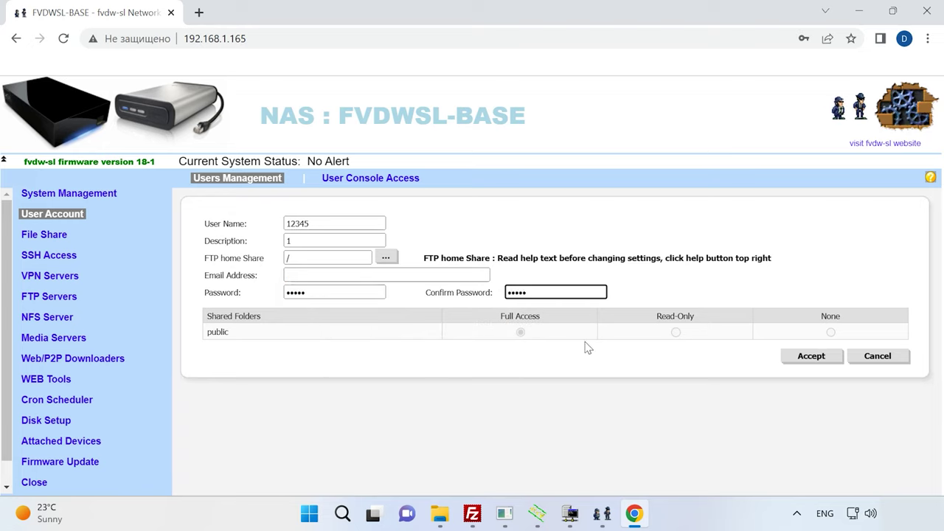
left_click(811, 357)
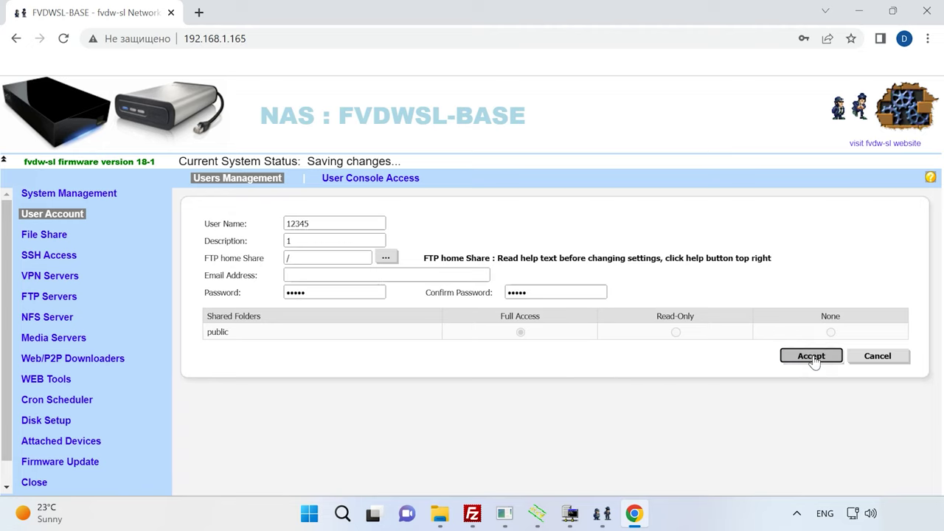
left_click(43, 235)
Create a public share named 'fvdw' with FTP access enabled
left_click(241, 217)
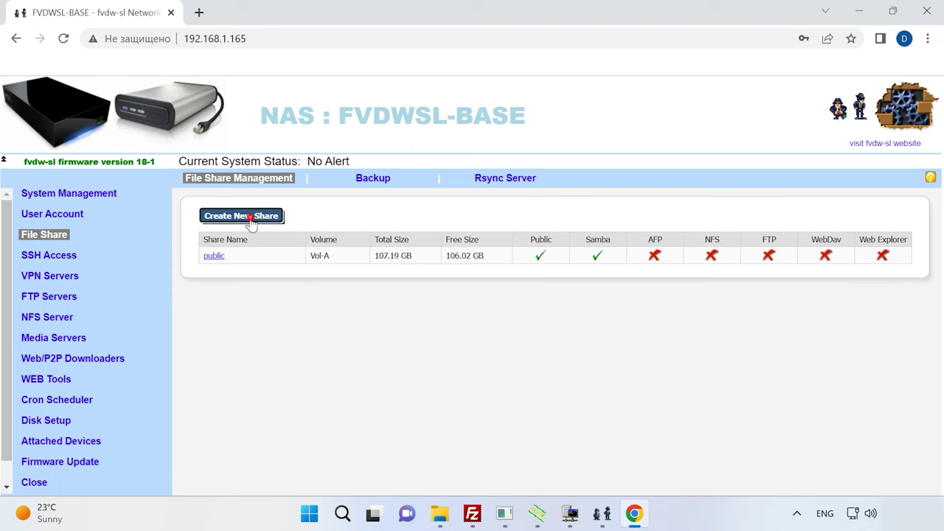
left_click(301, 220)
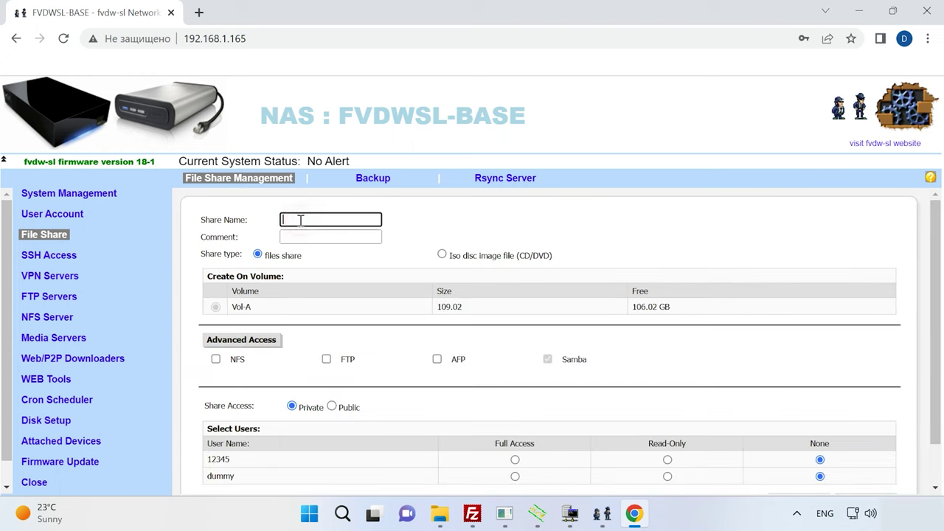
type("fvdw")
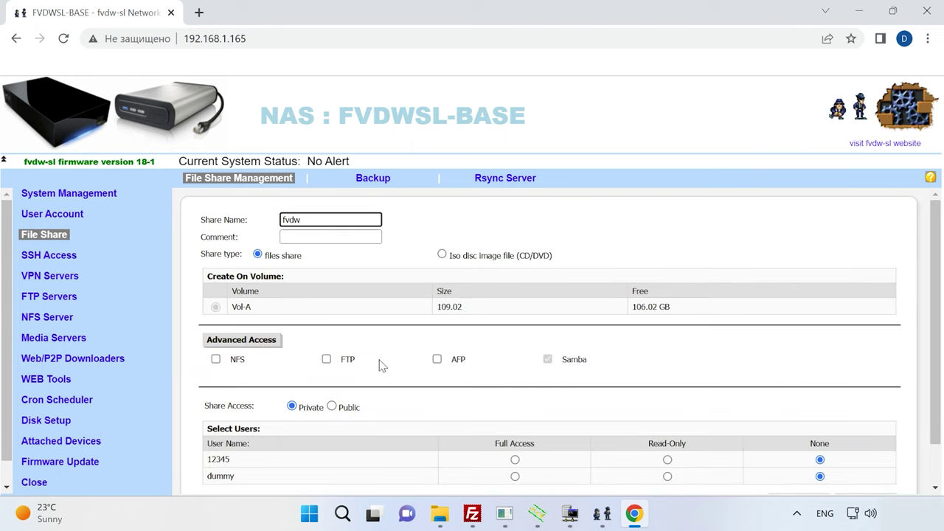
left_click(326, 359)
left_click(332, 408)
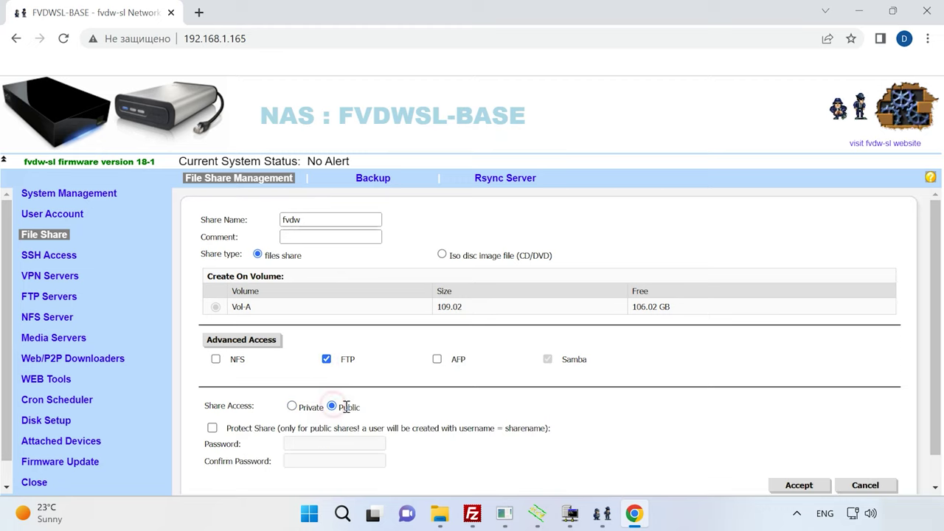
left_click(807, 487)
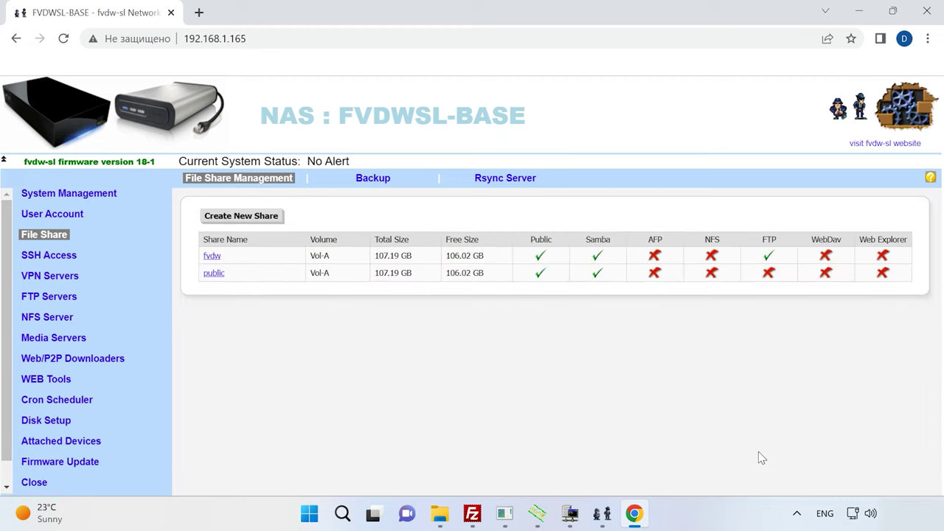
Enable the FTP server and save its settings
left_click(51, 302)
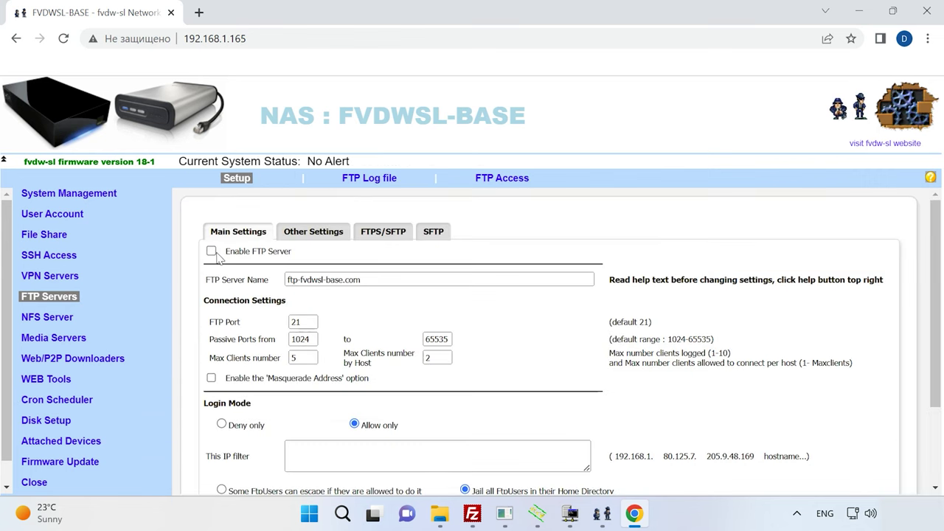
left_click(212, 252)
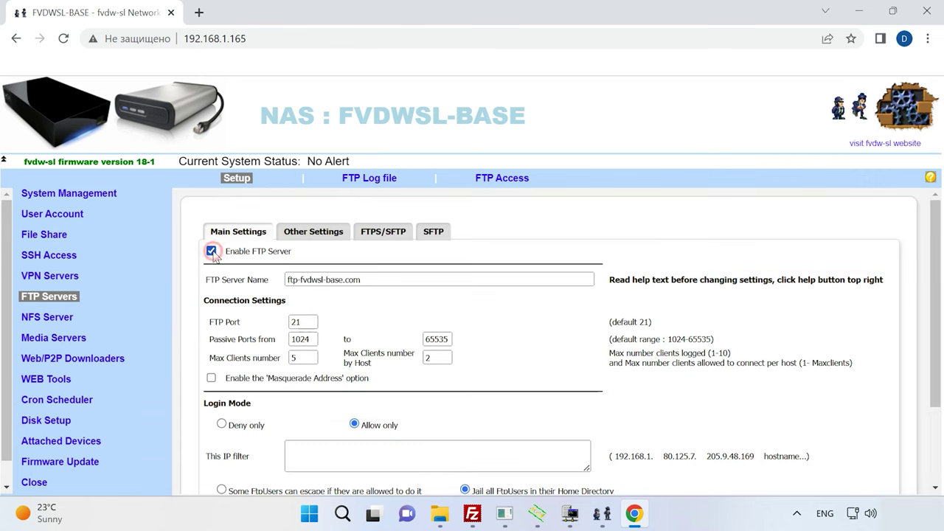
scroll(714, 399, "down", 3)
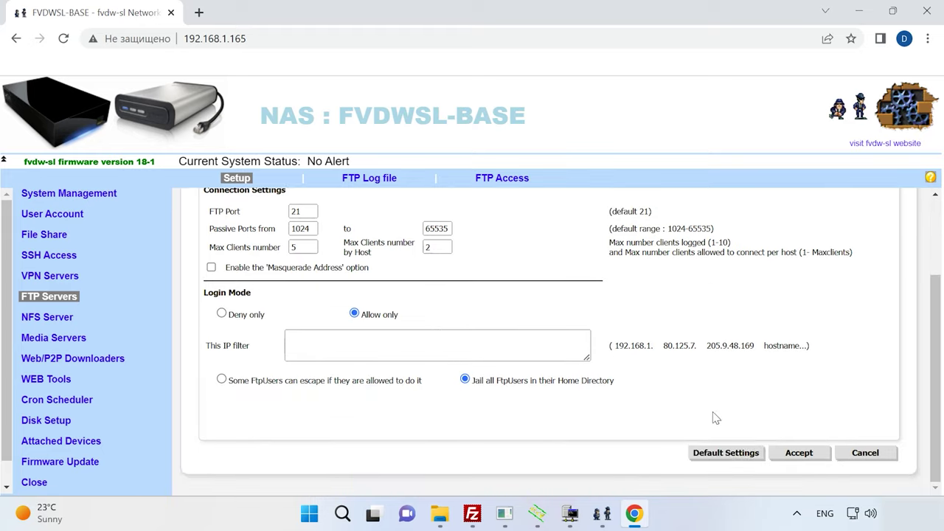
left_click(795, 457)
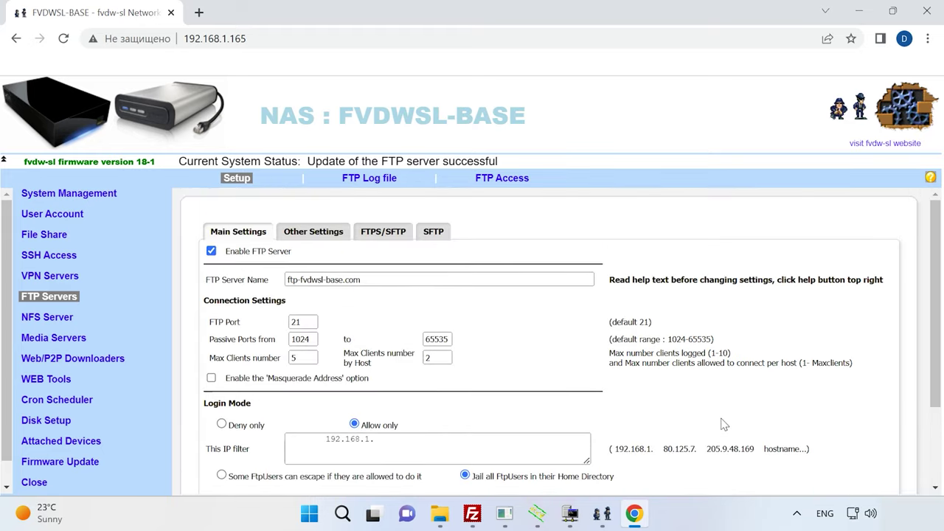
left_click(472, 514)
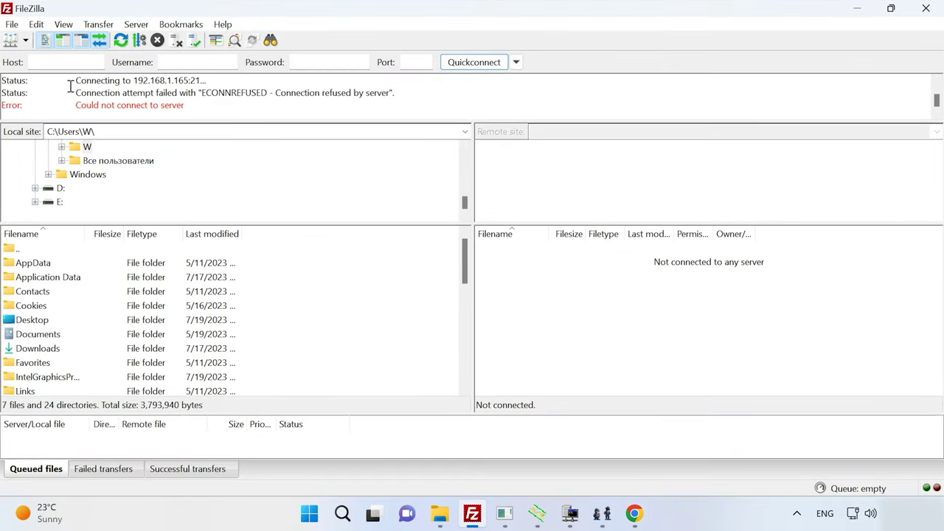
Connect FileZilla to the saved LaCie NAS site, accepting the plain FTP warning, and open /fvdw
left_click(9, 42)
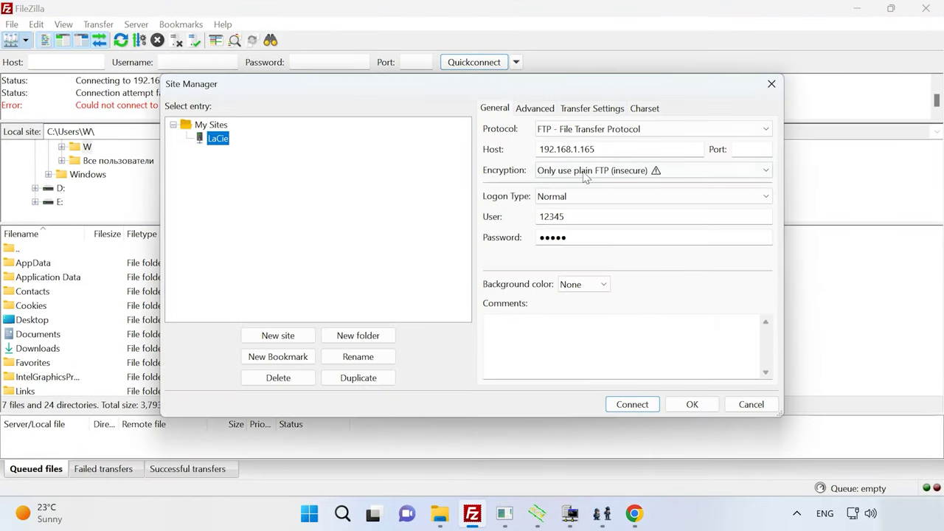
left_click(637, 406)
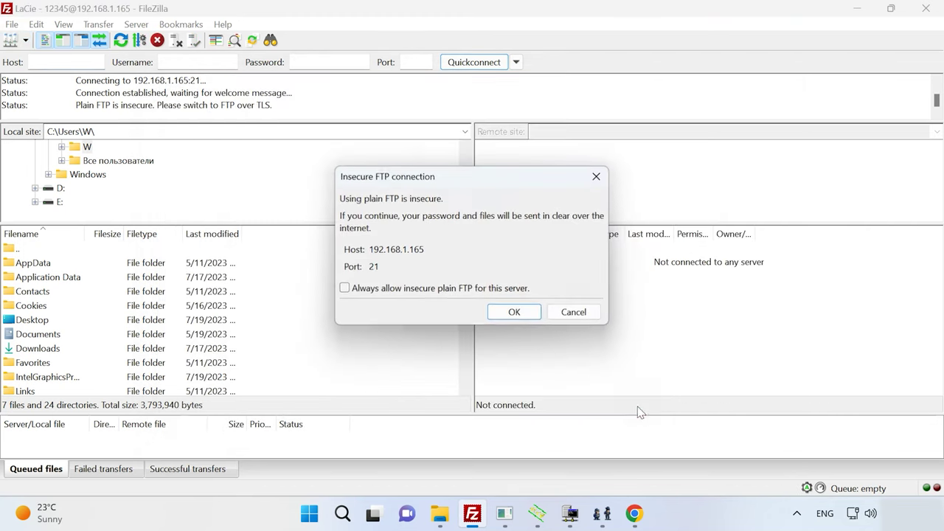
left_click(517, 314)
left_click(504, 264)
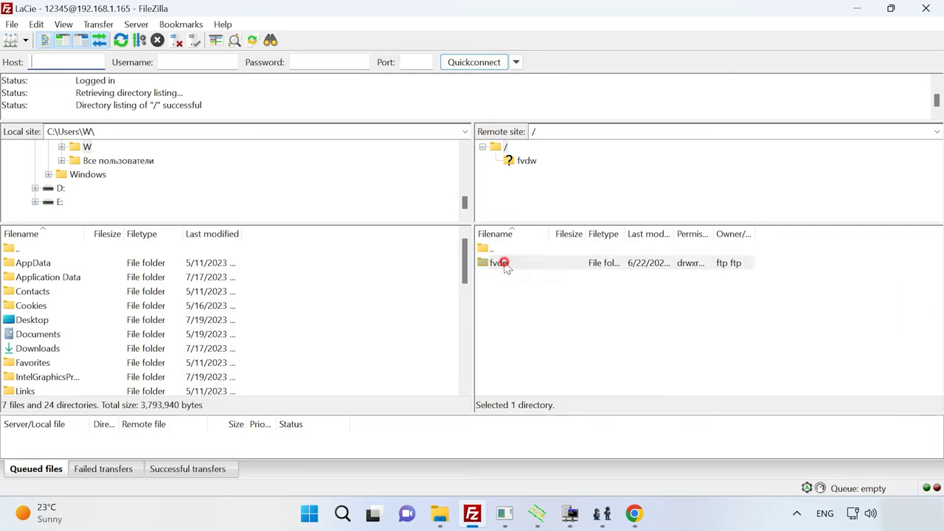
double_click(505, 264)
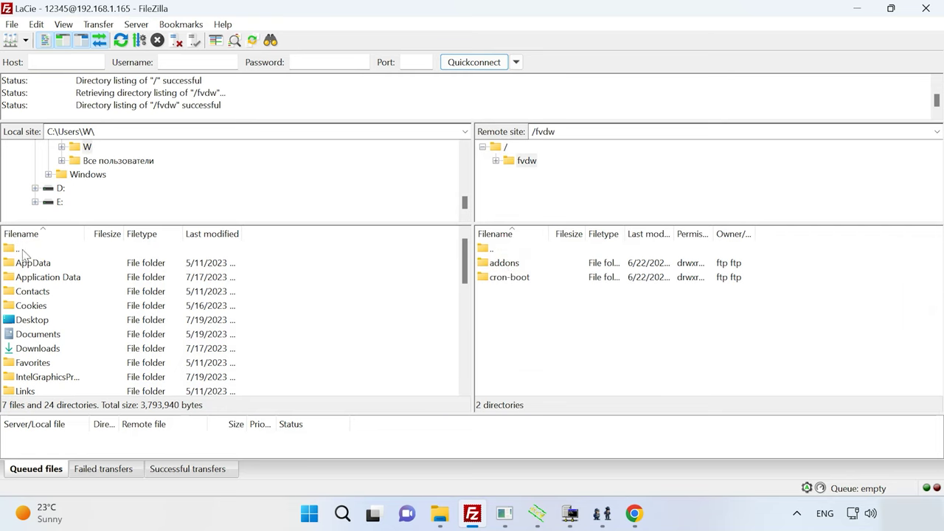
Upload the fvdw-sl-18.1 login patch zip from C:\fvdwUpdate into the NAS /fvdw folder
scroll(73, 161, "up", 10)
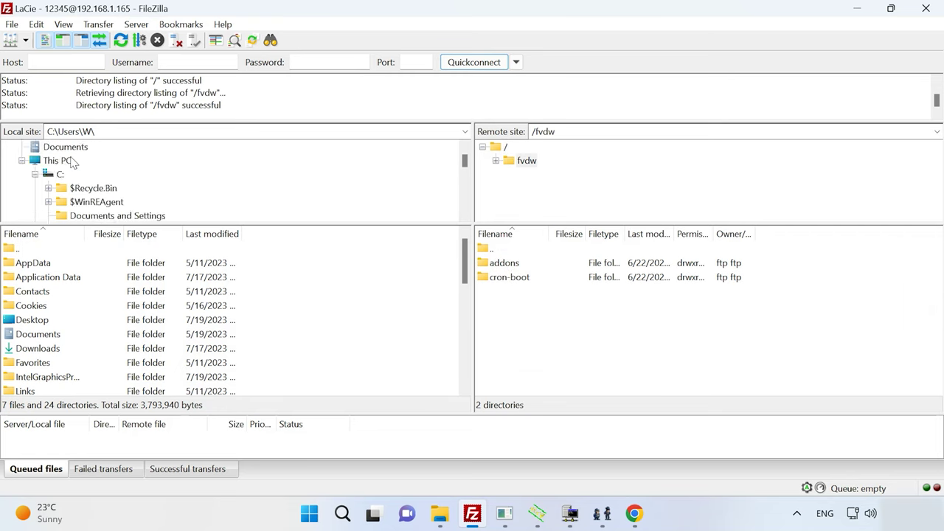
left_click(60, 188)
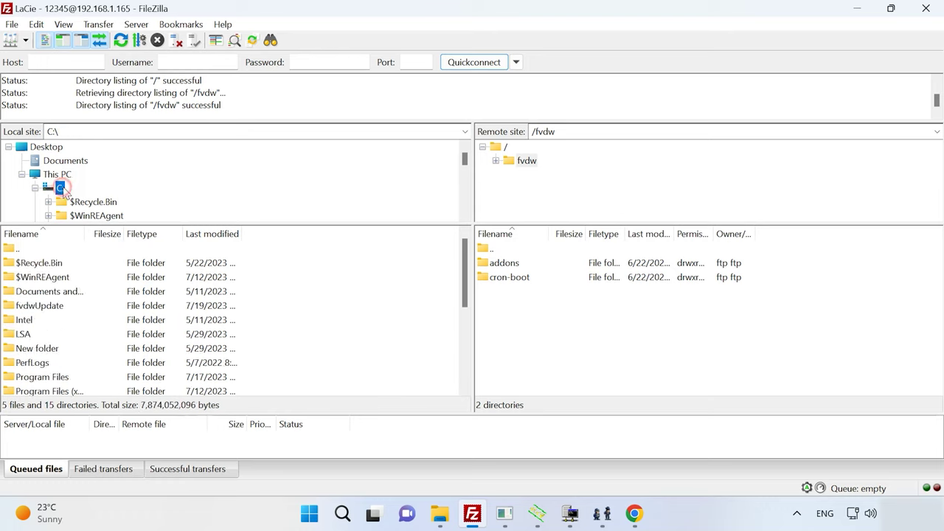
double_click(43, 307)
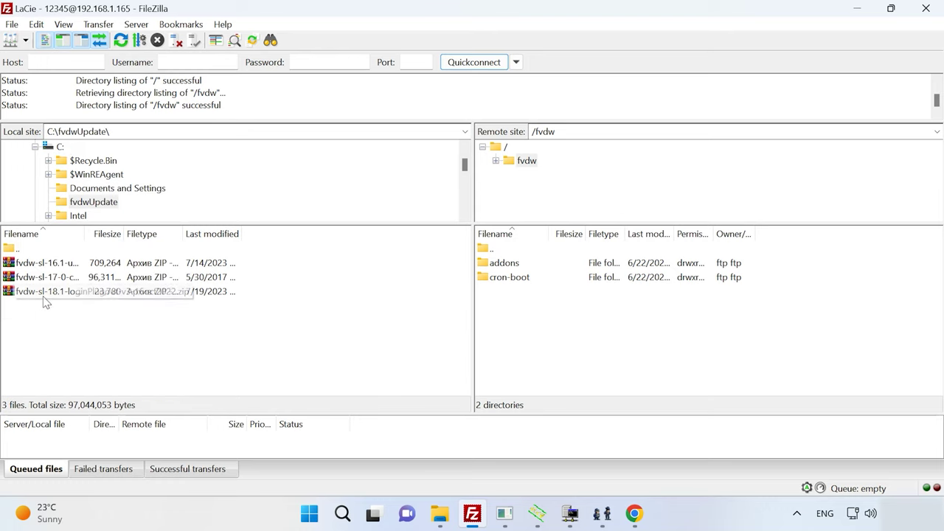
left_click(42, 293)
left_click_drag(42, 295, 534, 322)
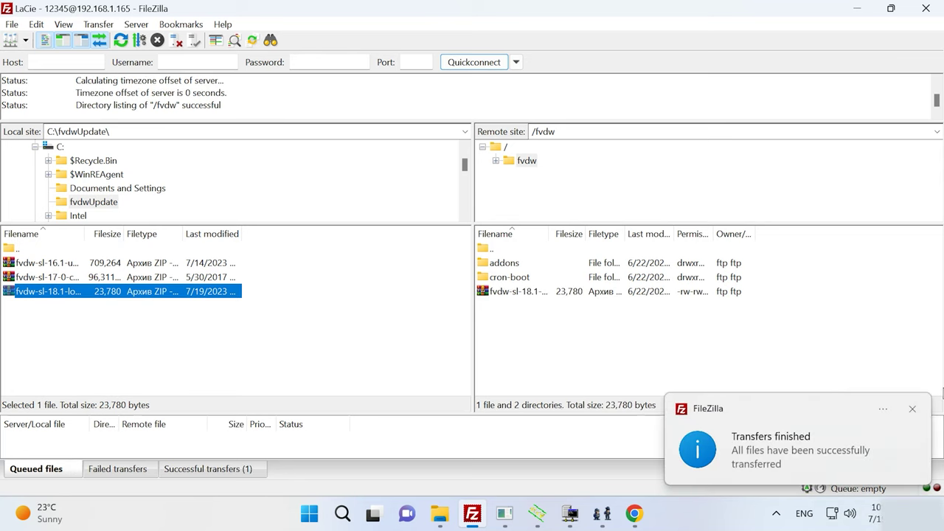
left_click(913, 411)
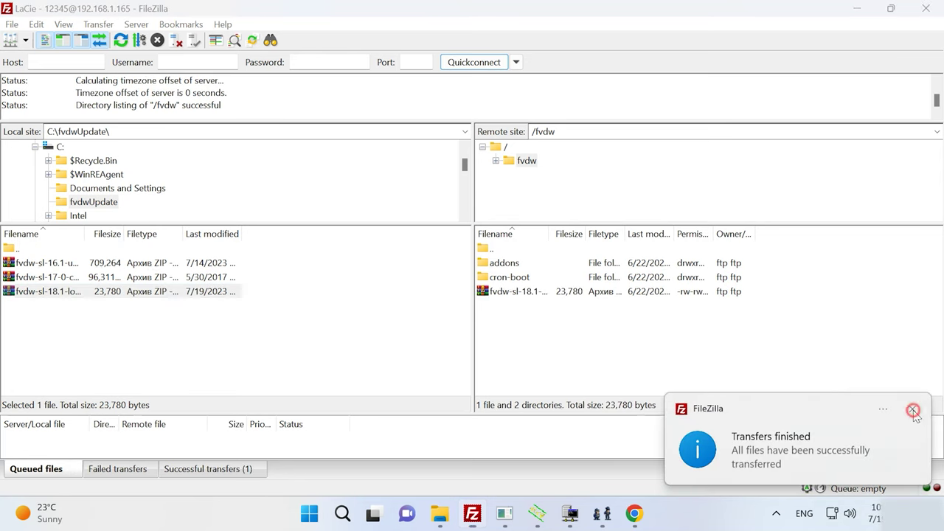
left_click(531, 293)
left_click(632, 511)
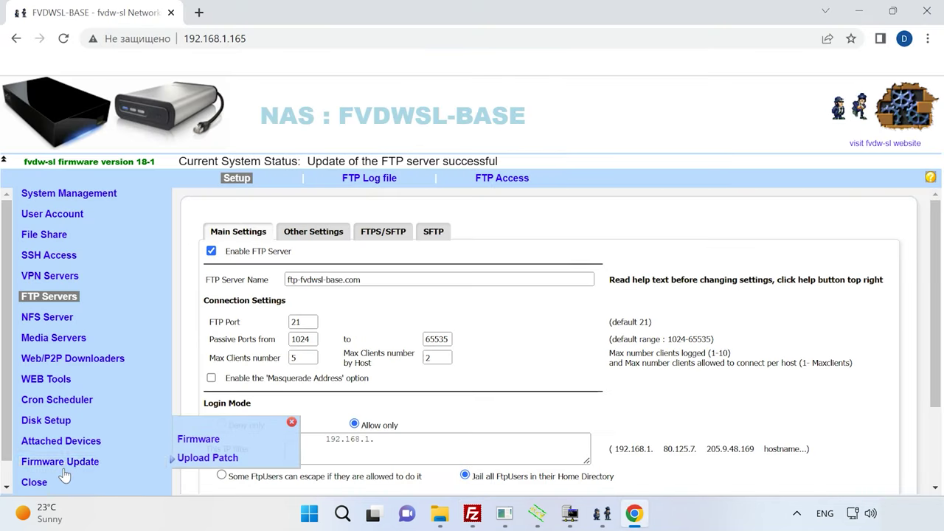
Install patch fvdw-sl-18.1-loginPlugout-v3-16oct2022.zip from the NAS using control code 'unzip'
left_click(85, 463)
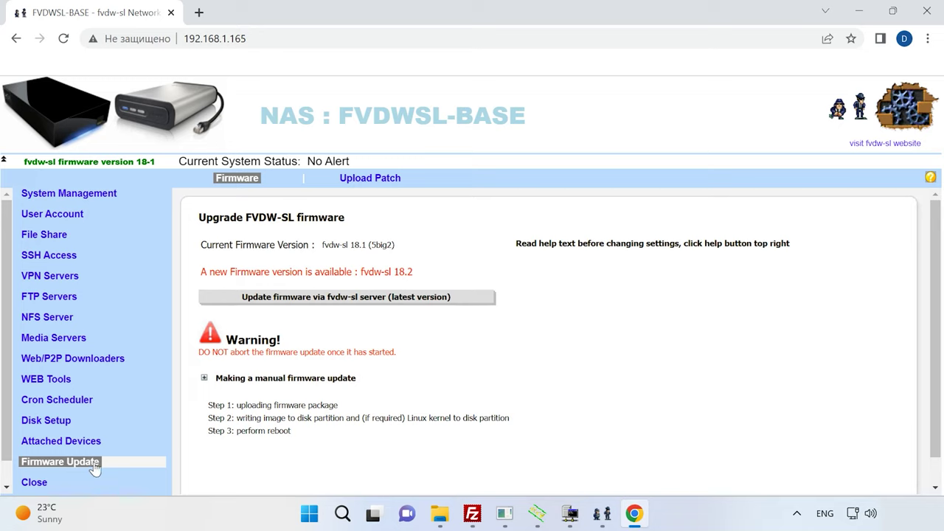
left_click(384, 184)
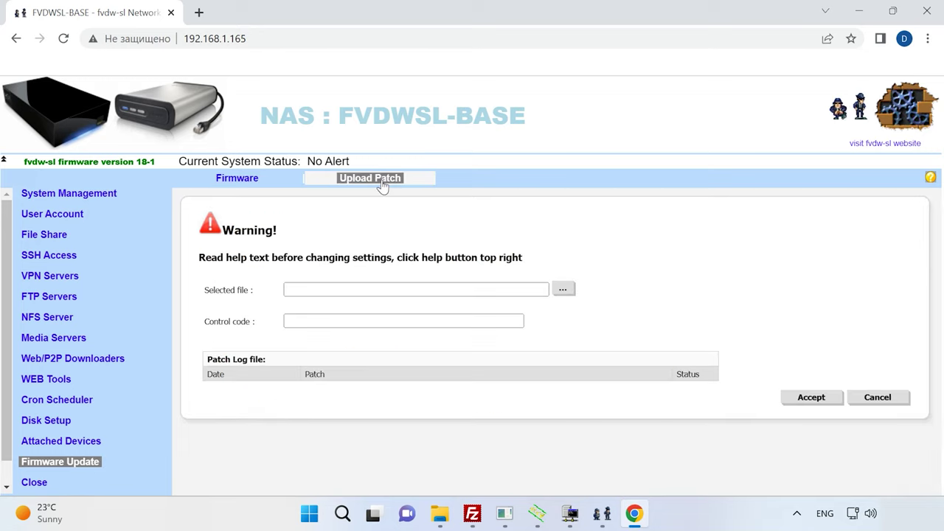
left_click(565, 290)
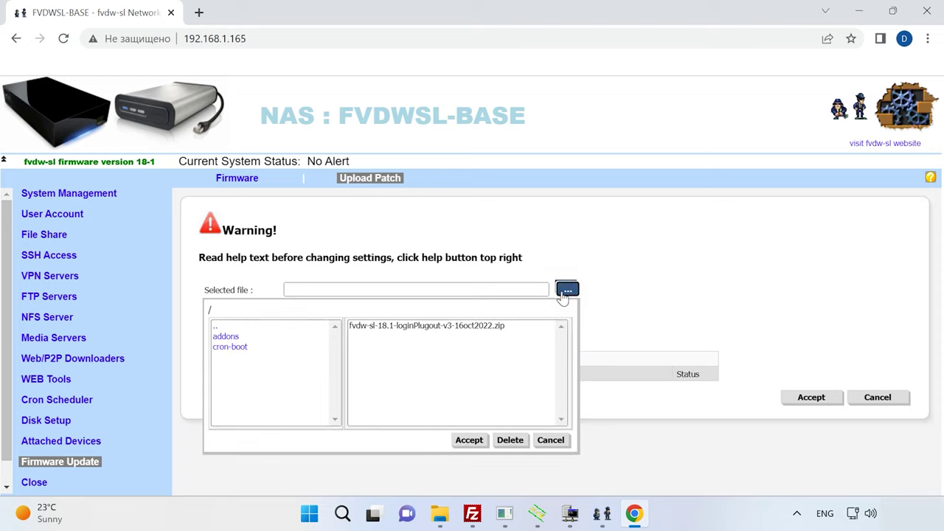
left_click(420, 327)
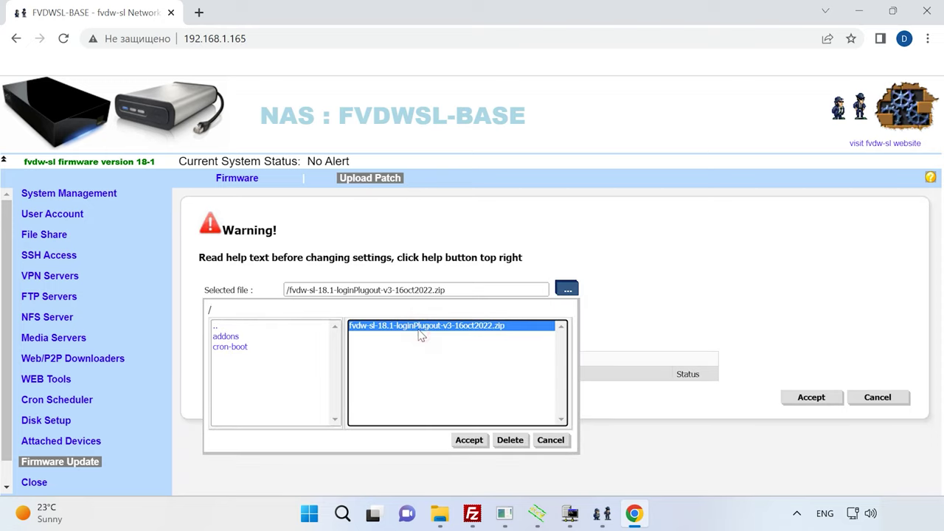
left_click(468, 440)
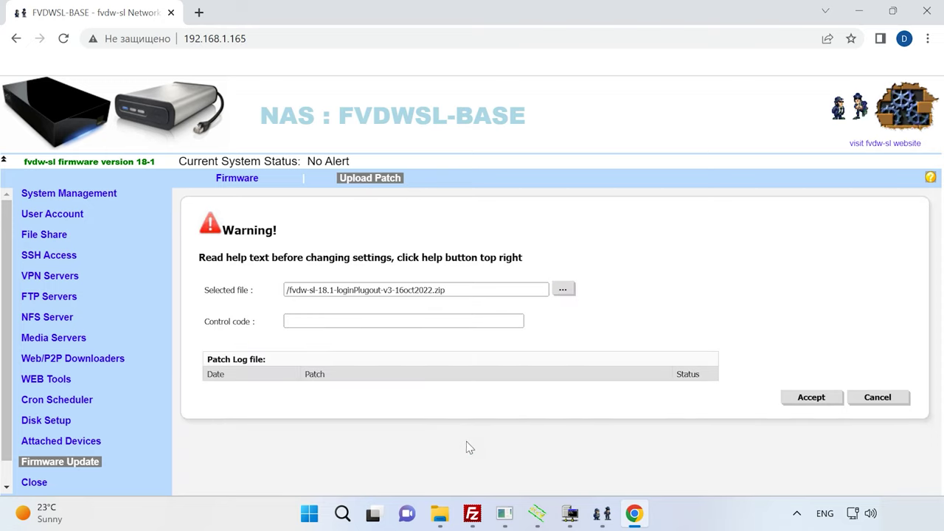
left_click(318, 322)
type("unzip")
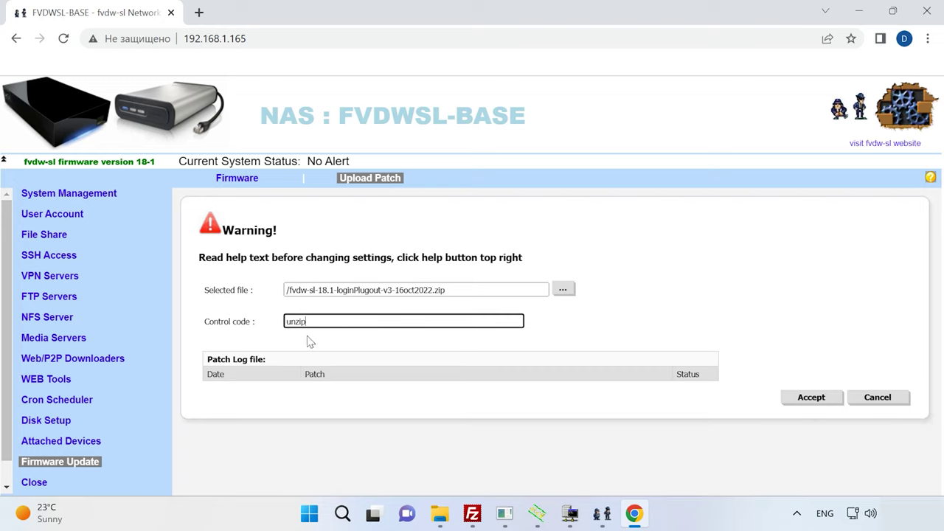
left_click(814, 403)
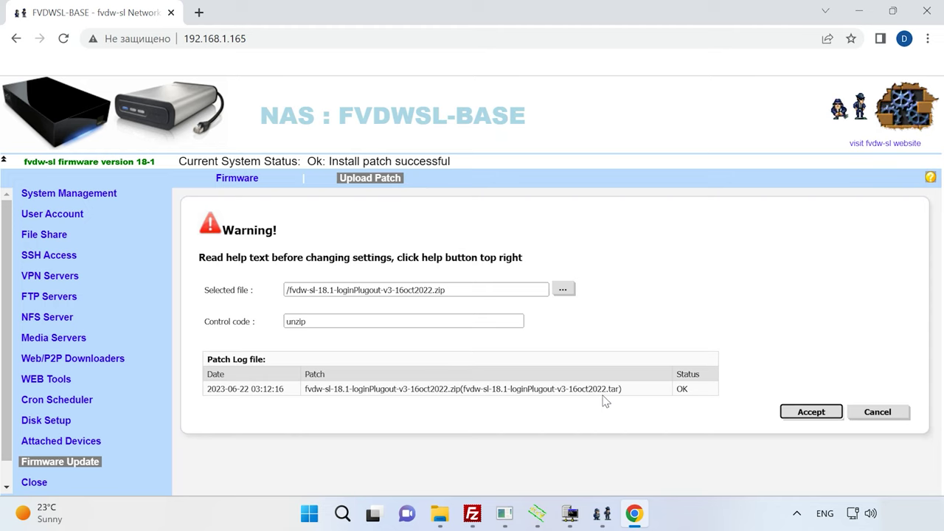
left_click(236, 178)
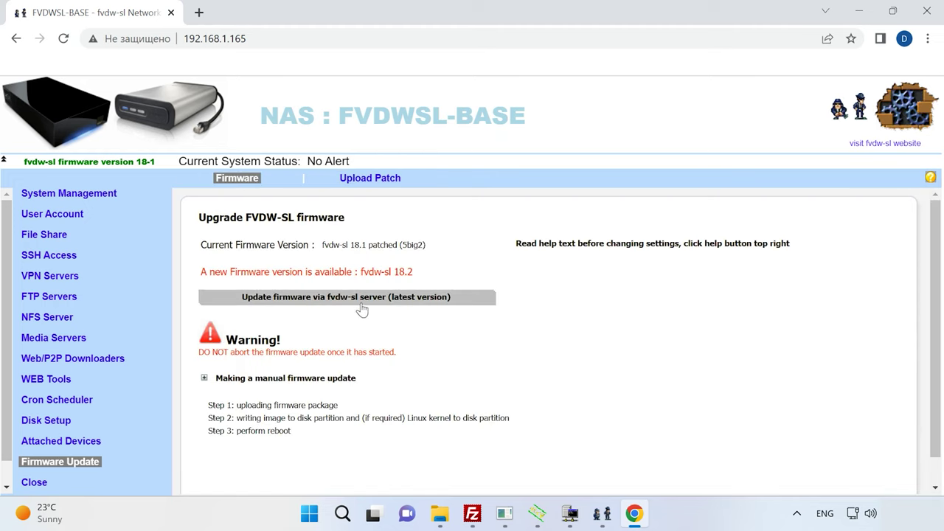
Run the online upgrade to 18.2, writing the firmware image to disk and rebooting the NAS
left_click(357, 304)
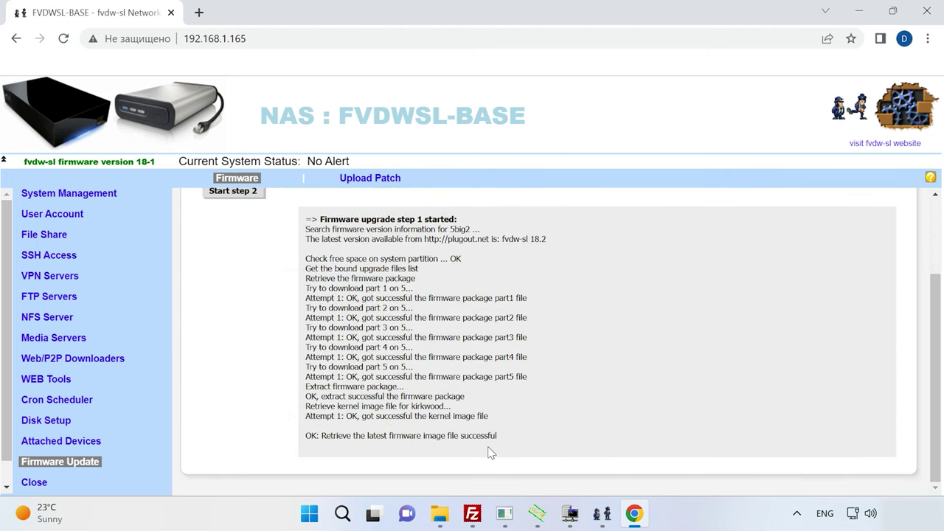
scroll(489, 452, "up", 2)
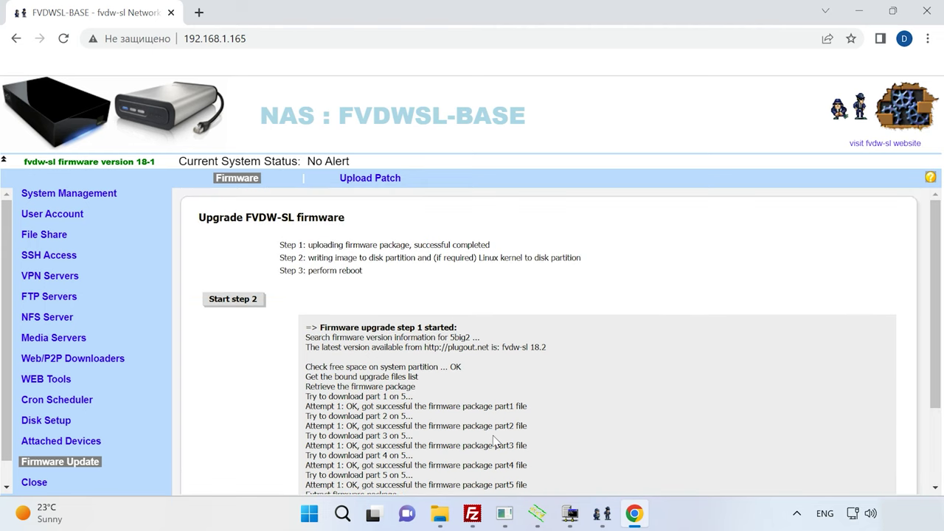
left_click(240, 304)
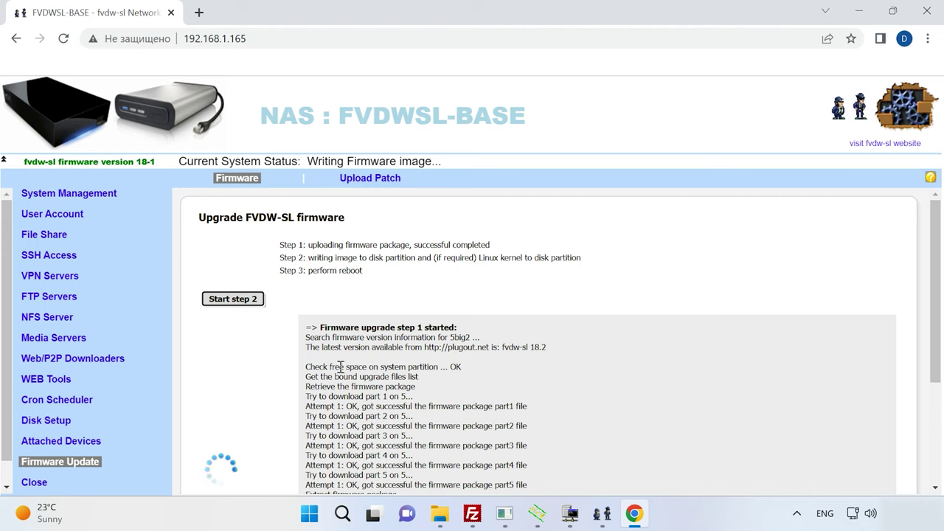
scroll(341, 367, "down", 3)
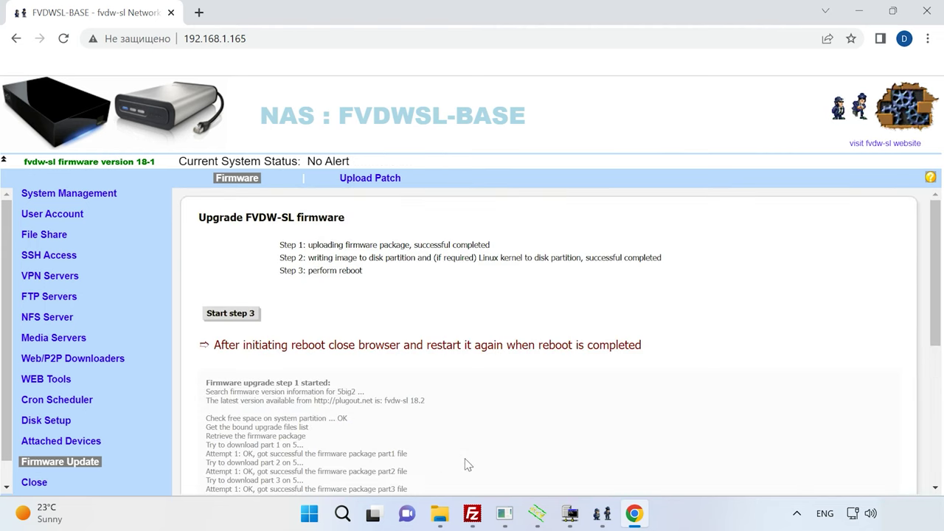
left_click(240, 318)
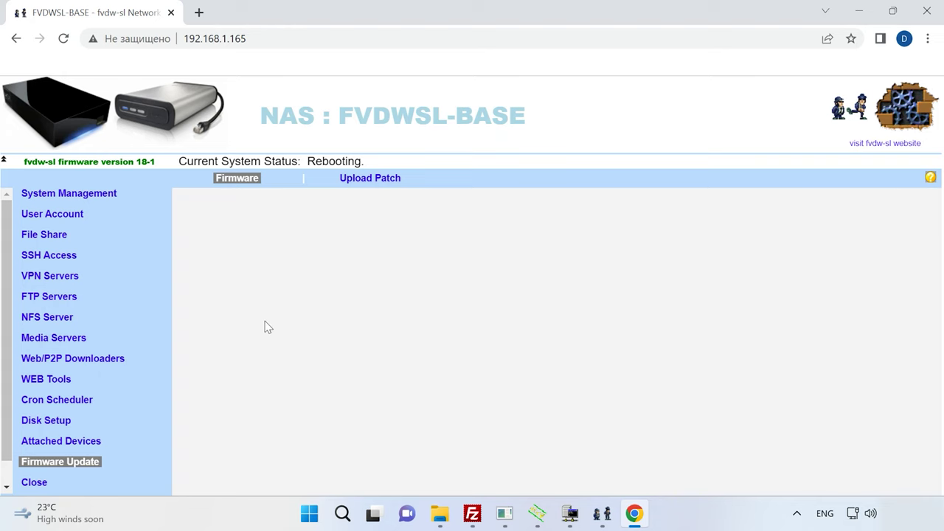
Check the firmware version in System Management, then view Disk Setup listing Disk-A, Disk-B and Disk-C
left_click(59, 197)
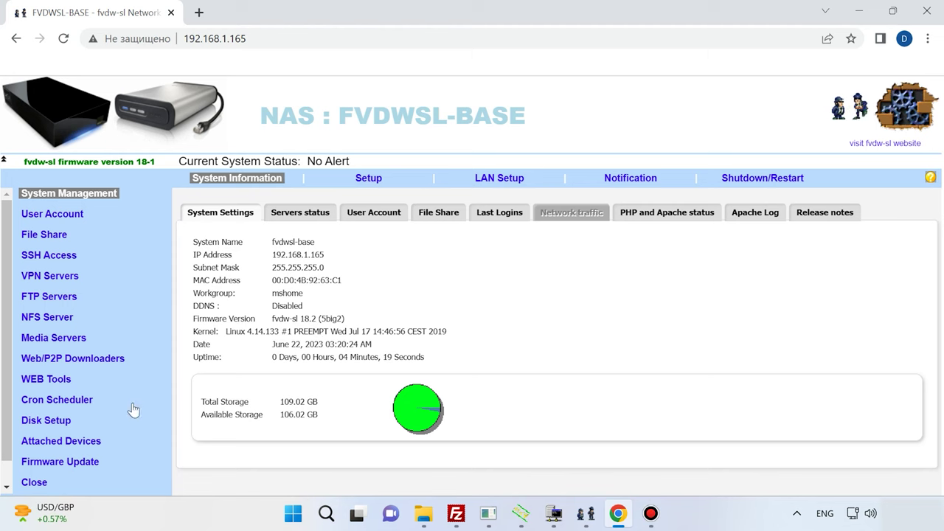
left_click(67, 425)
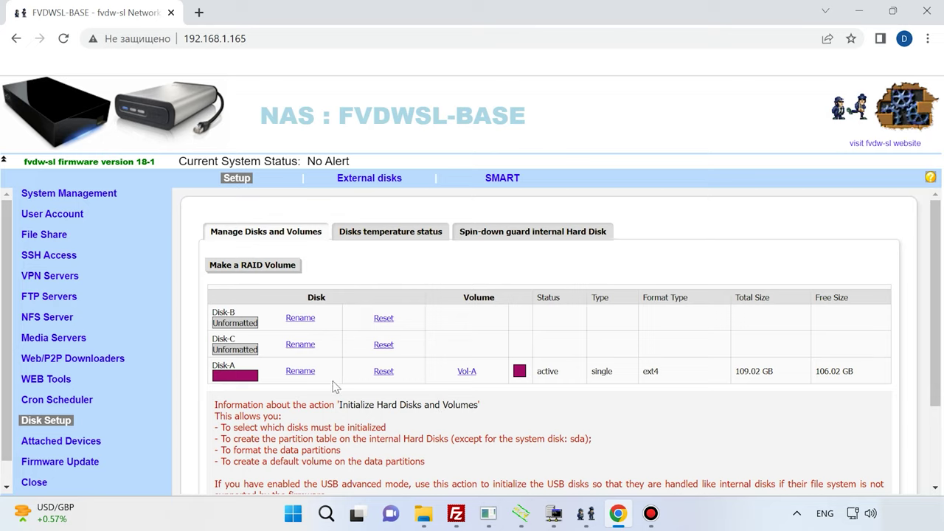
Select Disk-B and Disk-C for initialization as Native Ext3 with MBR and confirm both prompts
left_click(276, 268)
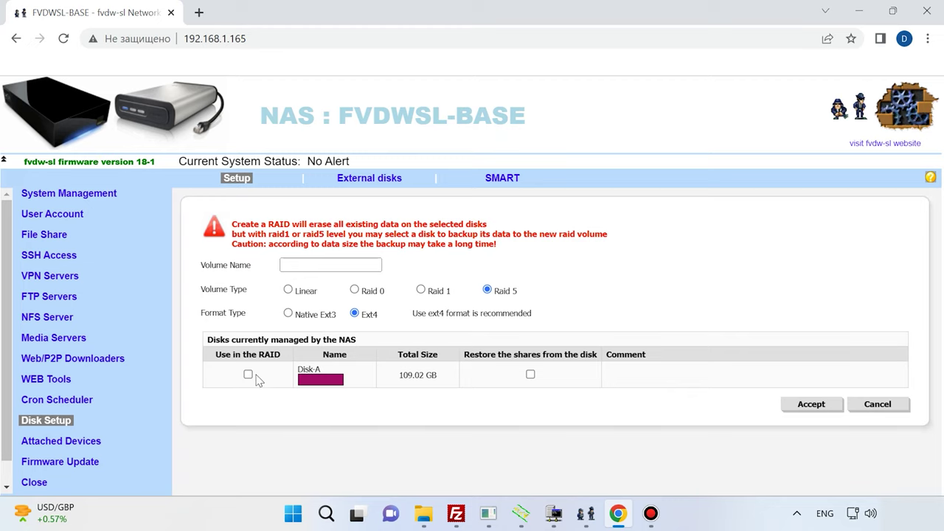
left_click(243, 179)
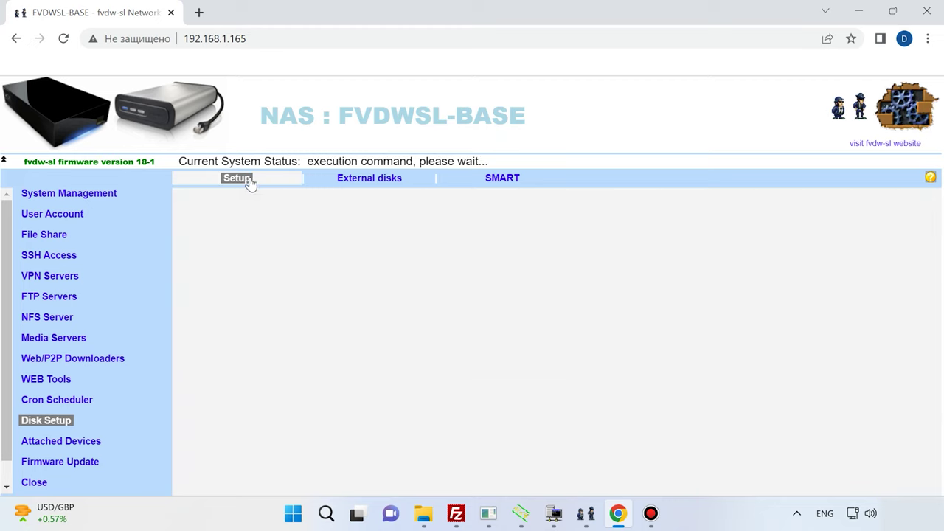
scroll(280, 303, "down", 3)
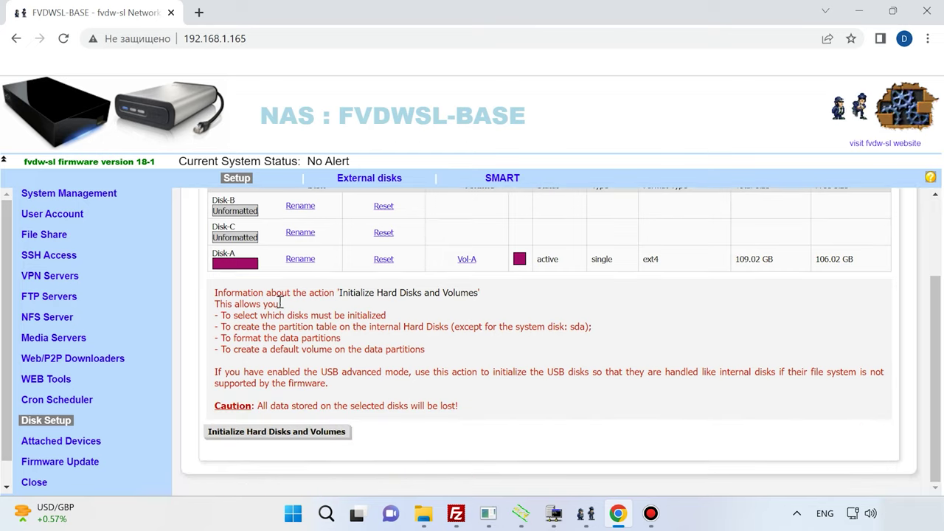
left_click(311, 432)
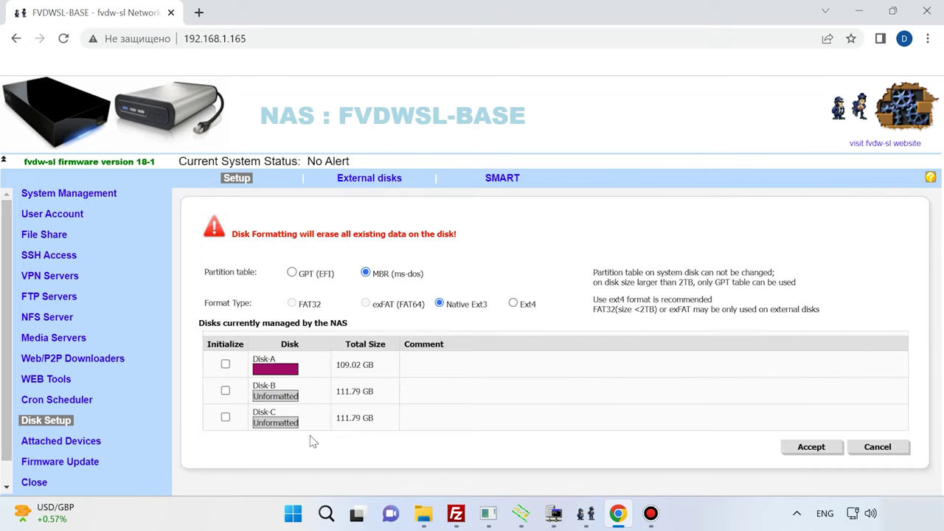
left_click(225, 391)
left_click(226, 418)
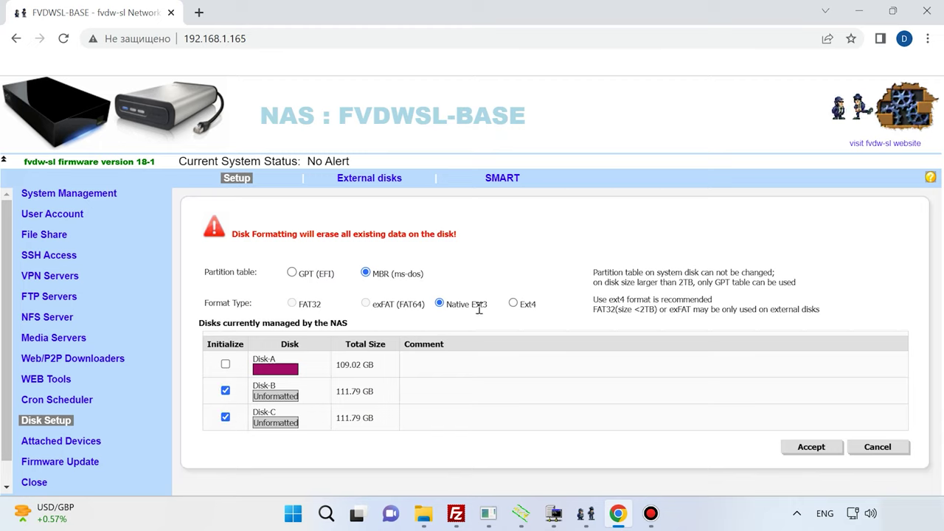
left_click(811, 449)
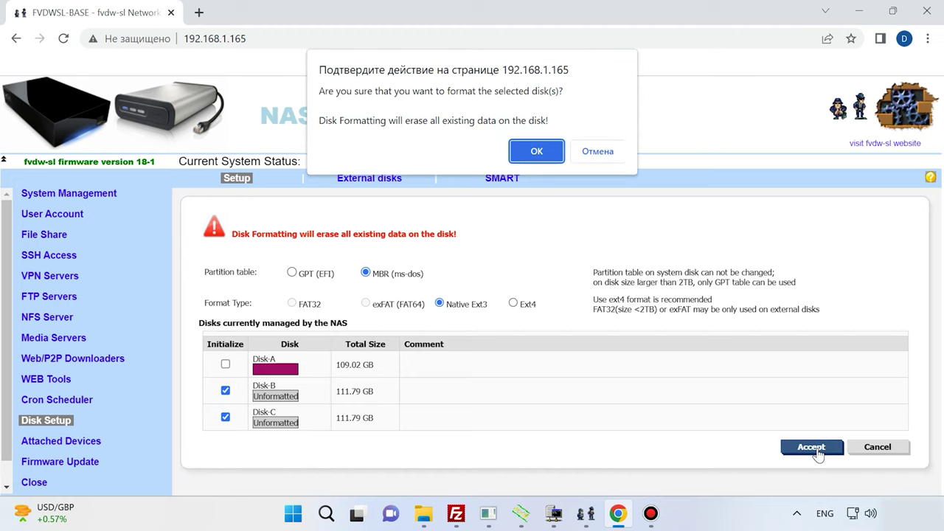
left_click(537, 151)
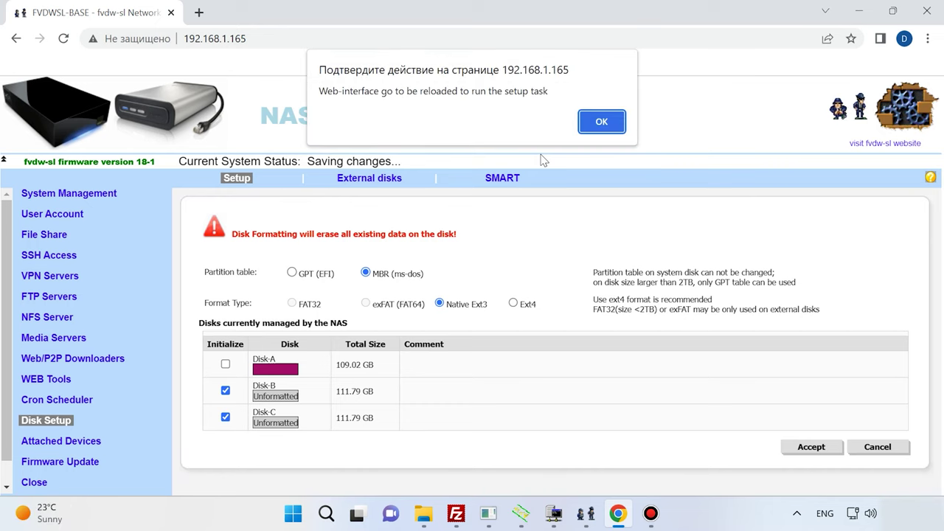
left_click(601, 124)
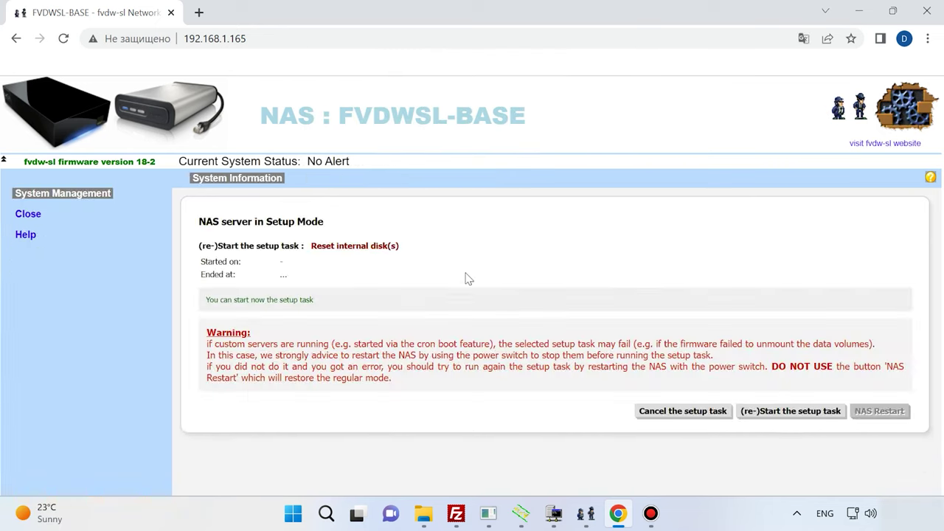
Run the Reset internal disk(s) setup task, dismiss its failure alert, and restart the NAS
left_click(802, 420)
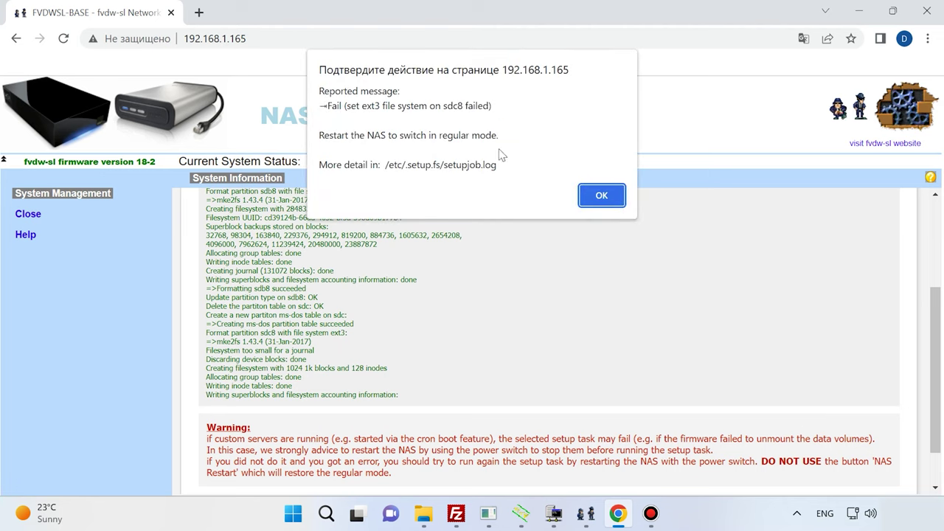
left_click(602, 197)
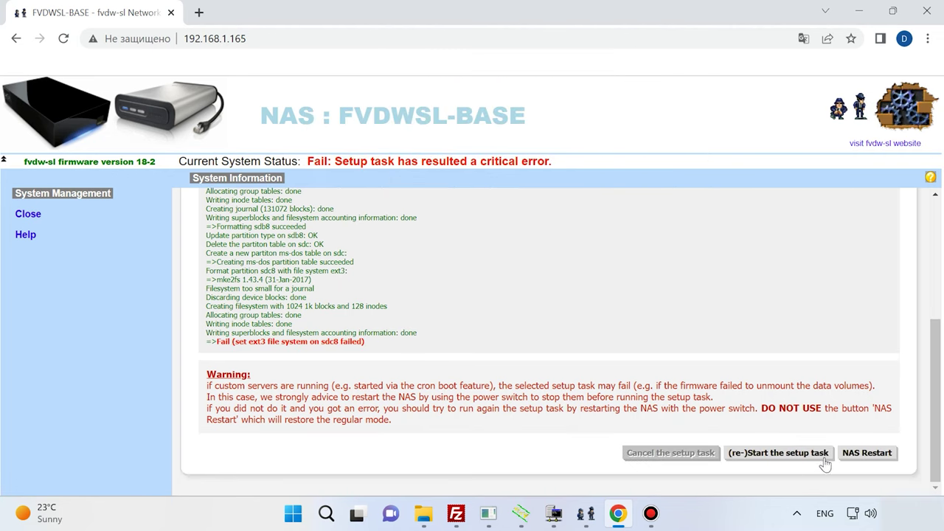
left_click(875, 457)
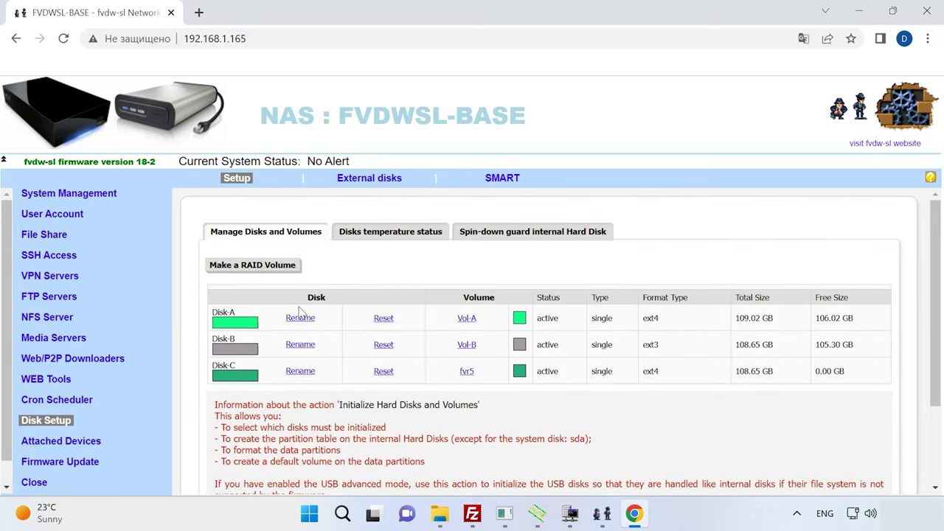
Define RAID 5 ext4 volume 'fvr5' over Disk-A, Disk-B and Disk-C and confirm both prompts
left_click(270, 270)
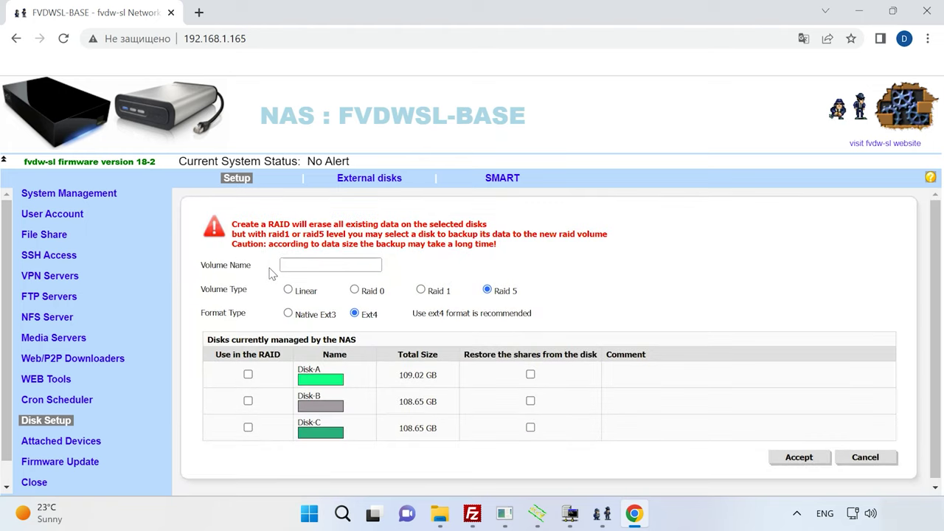
left_click(318, 266)
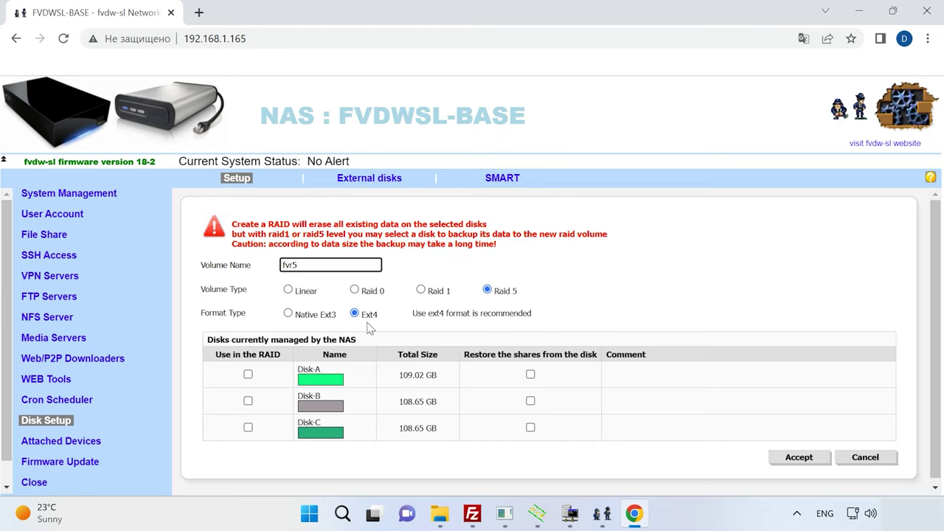
left_click(248, 375)
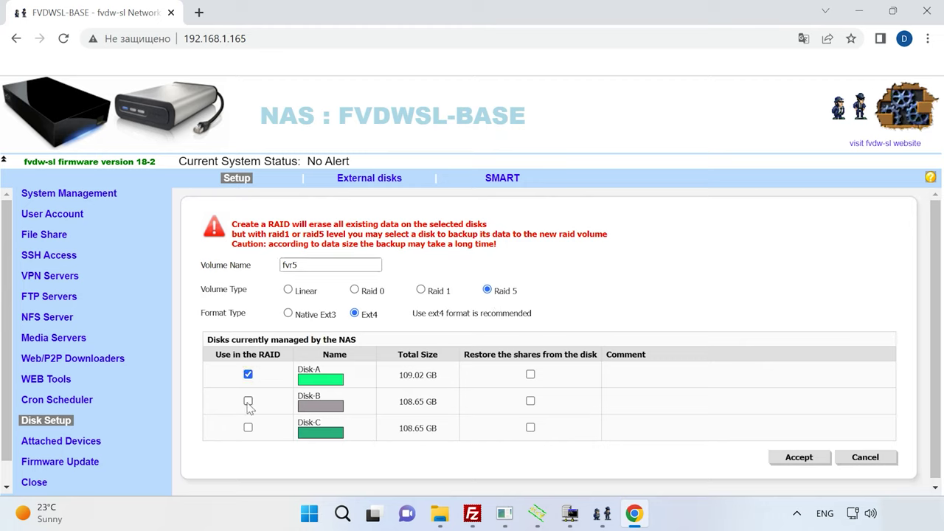
left_click(247, 401)
left_click(248, 428)
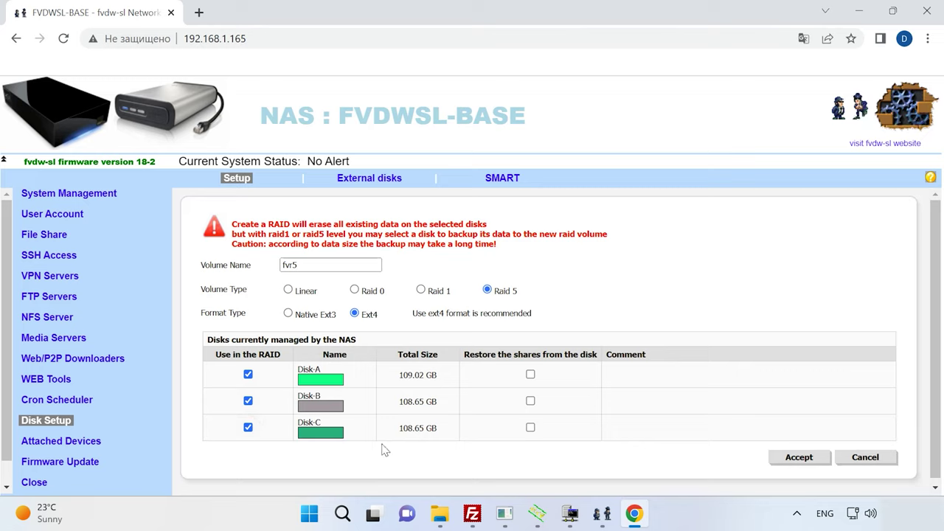
left_click(808, 465)
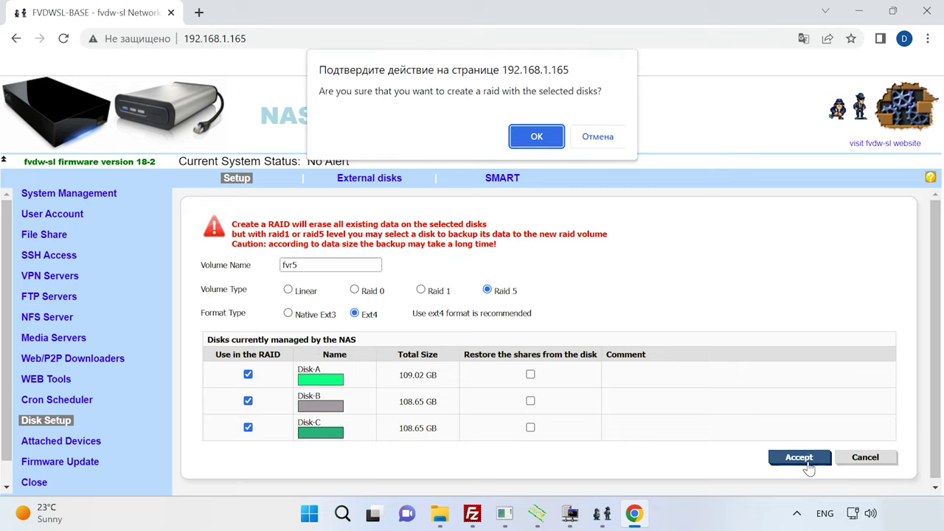
left_click(537, 138)
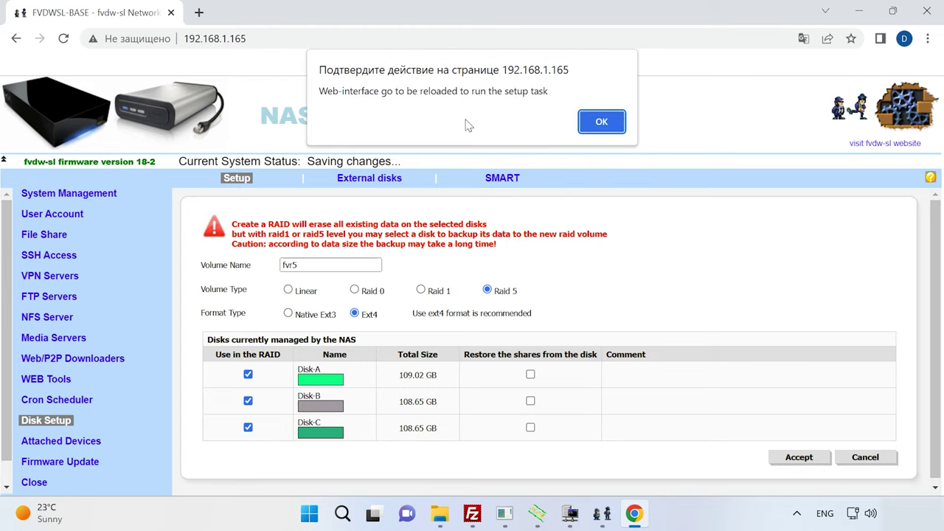
left_click(597, 135)
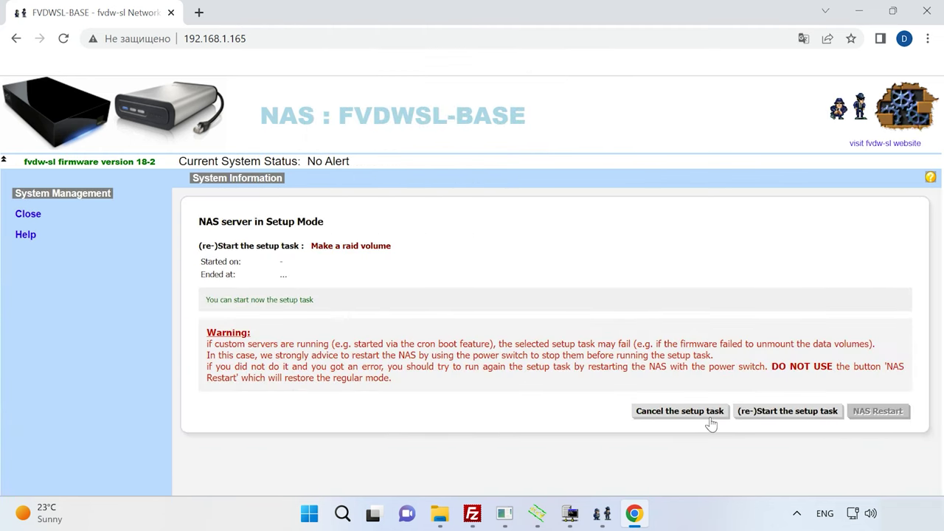
Run the makeraid.sh setup to format md0 as RAID 5 volume fvr5, then restart the NAS
left_click(808, 417)
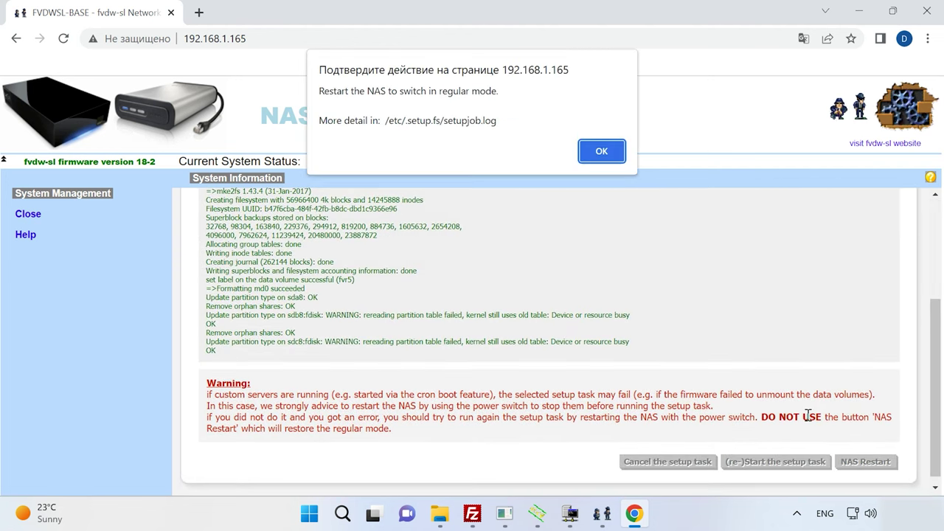
left_click(599, 153)
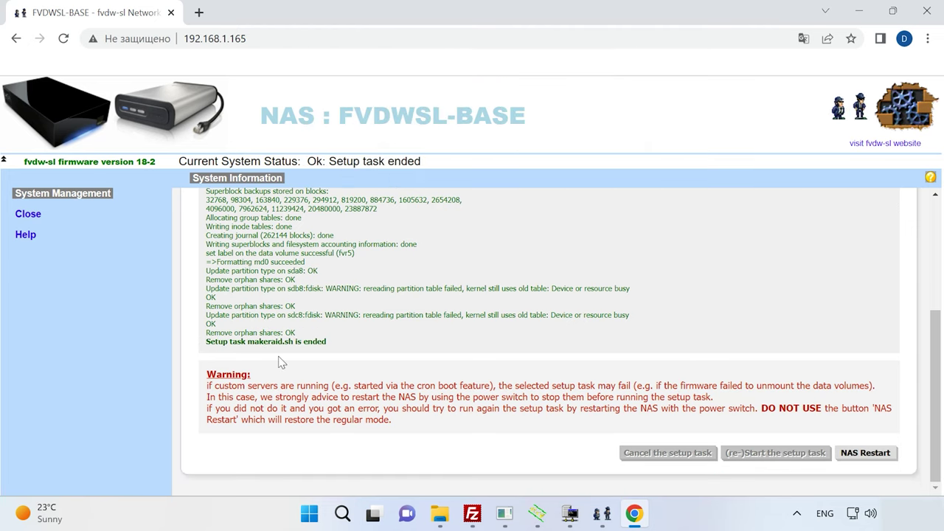
left_click(877, 457)
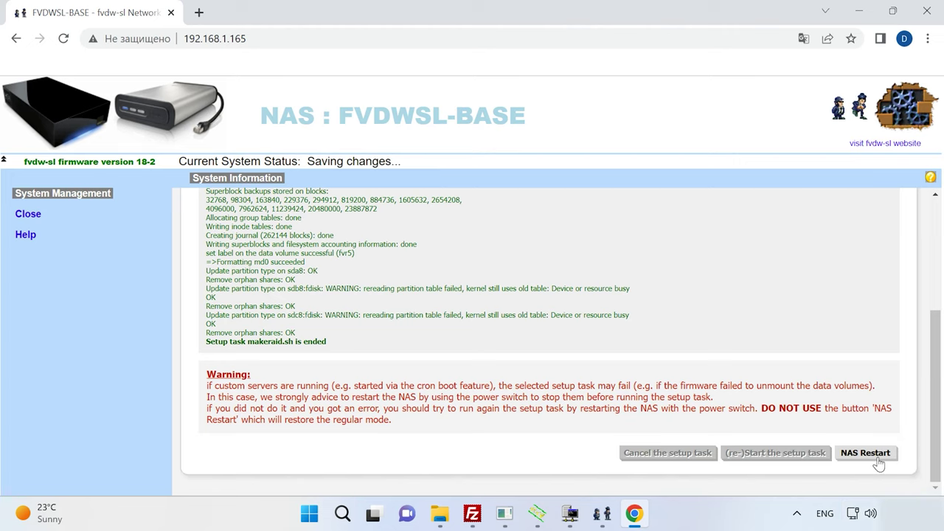
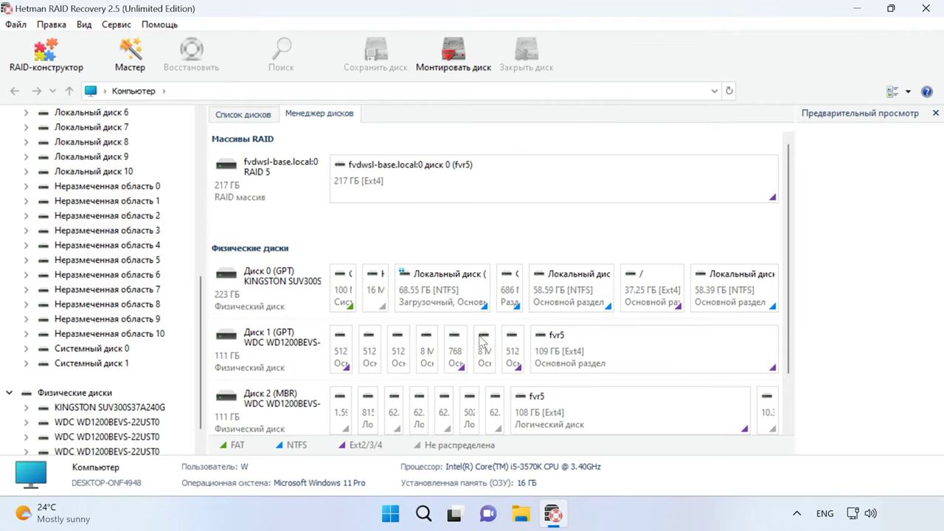
Review the RAID 5 array's Left Synchronous, 512 KB settings, reposition Диск 3 and confirm
left_click(294, 190)
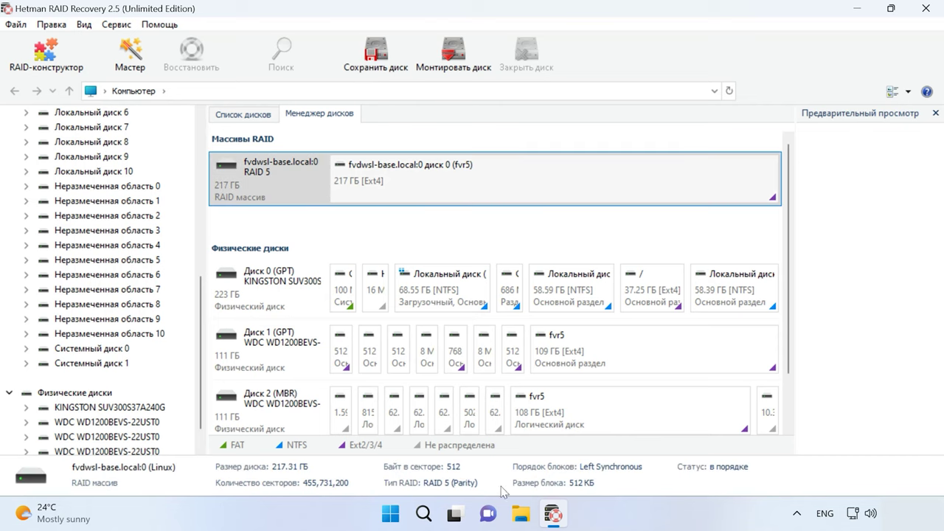
right_click(295, 190)
left_click(369, 340)
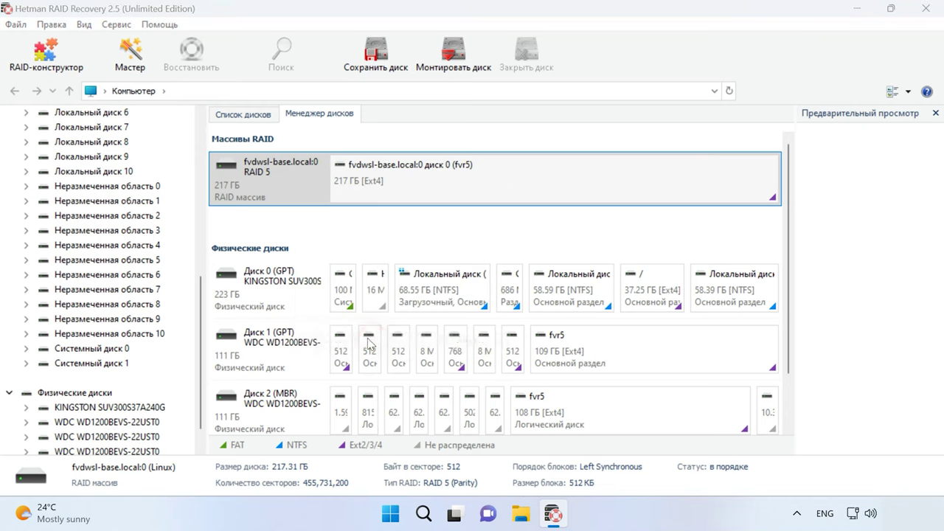
left_click(394, 94)
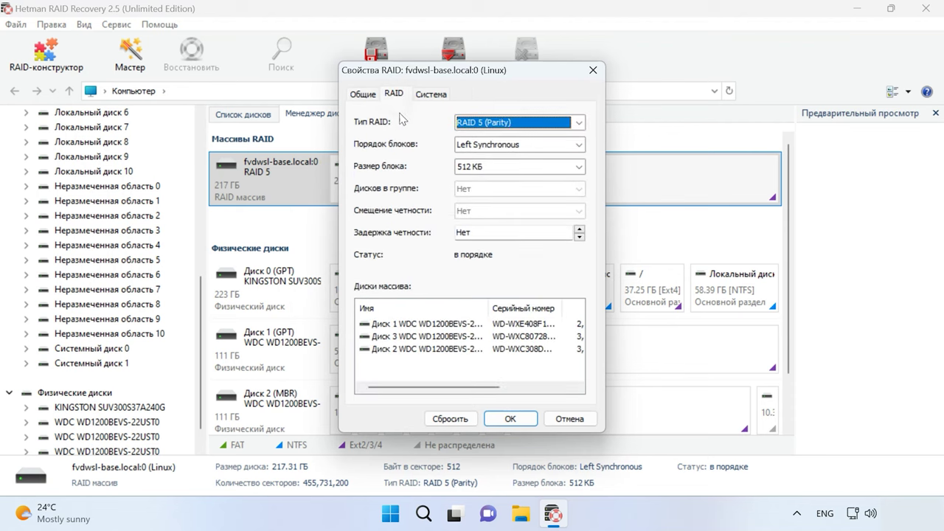
left_click_drag(426, 336, 430, 360)
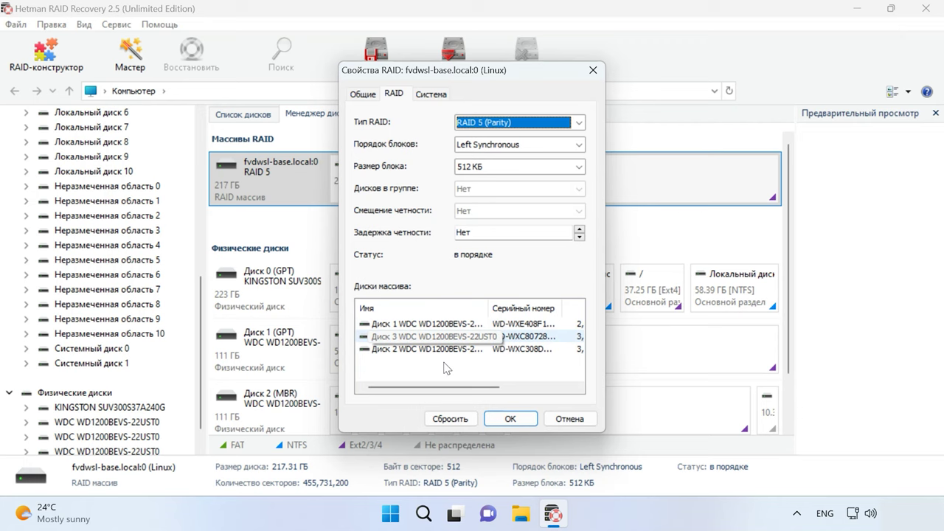
left_click_drag(447, 367, 446, 372)
left_click(510, 418)
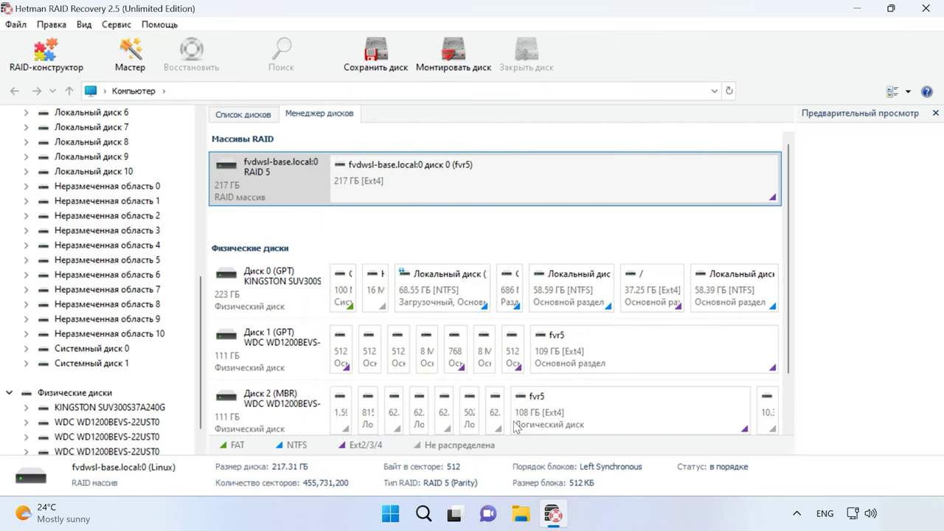
right_click(587, 182)
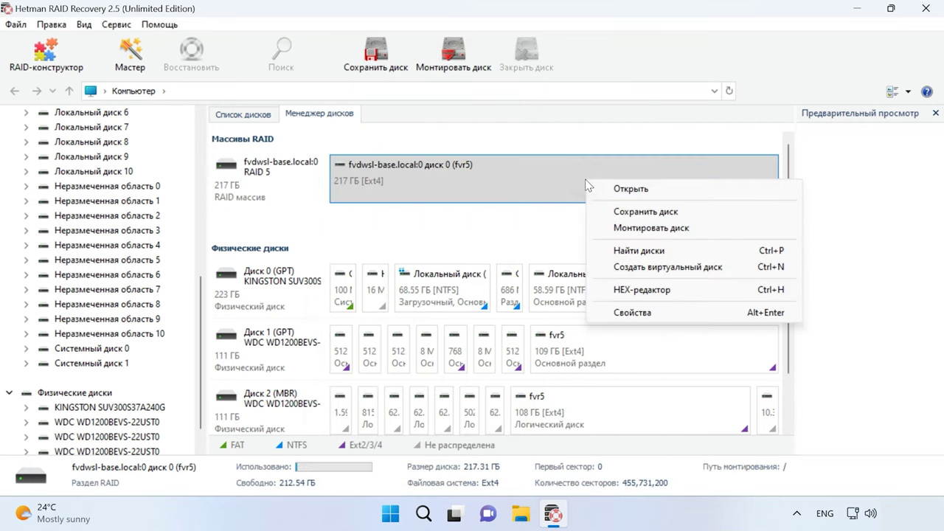
Run a quick scan of fvr5, revealing data, fvdw, fvshare, public and deleted-and-found folders
left_click(655, 195)
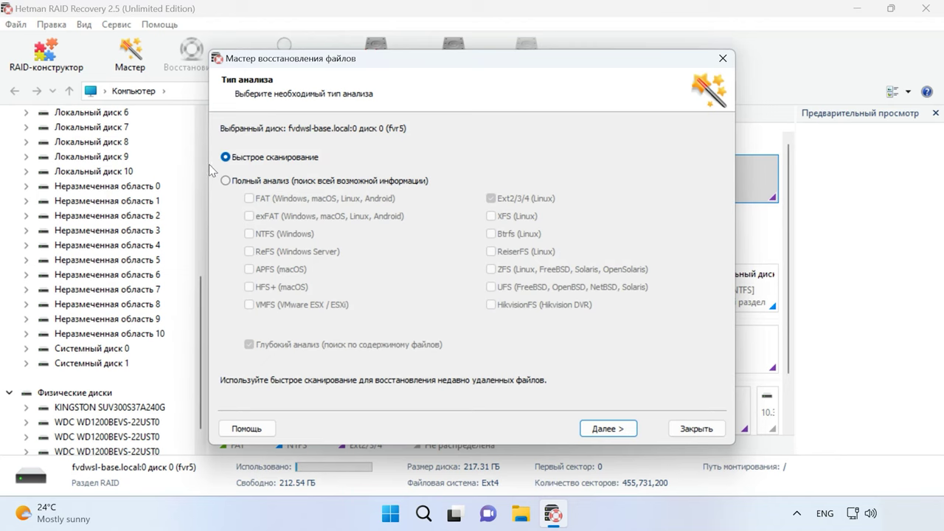
left_click(264, 182)
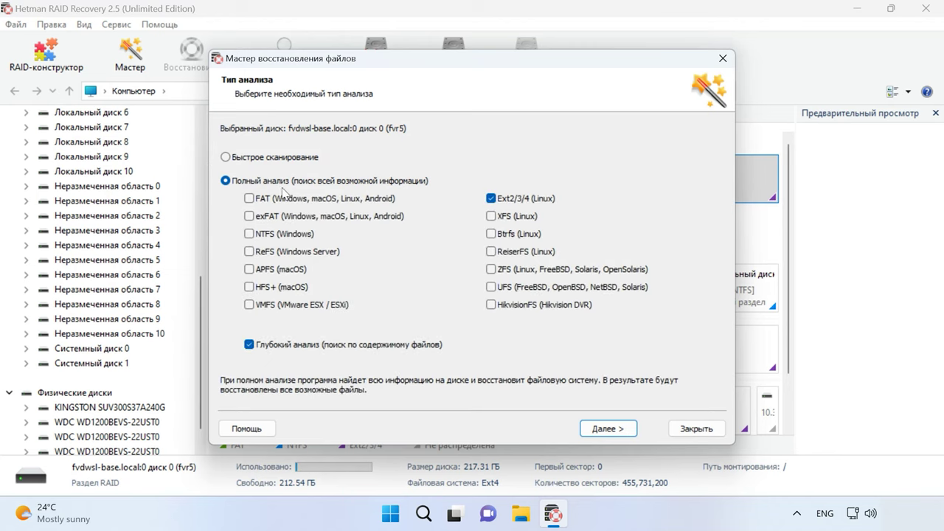
left_click(283, 158)
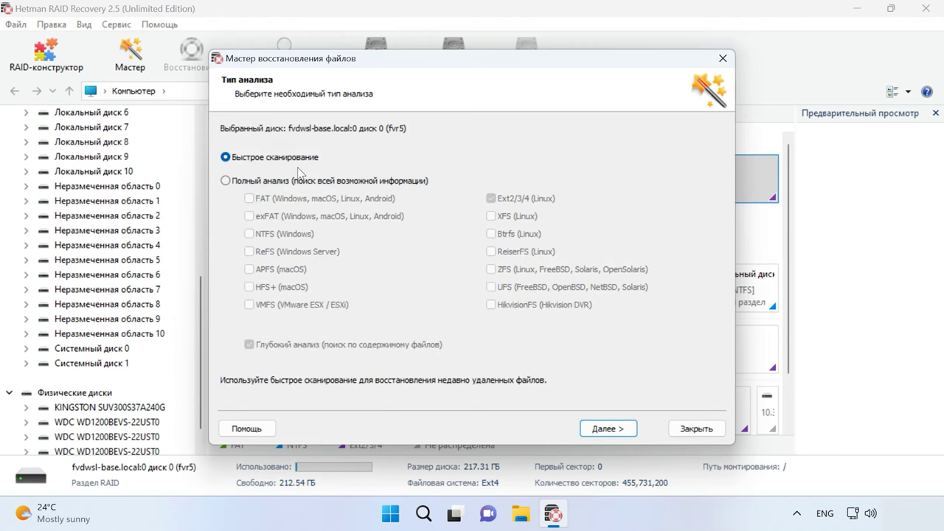
left_click(607, 428)
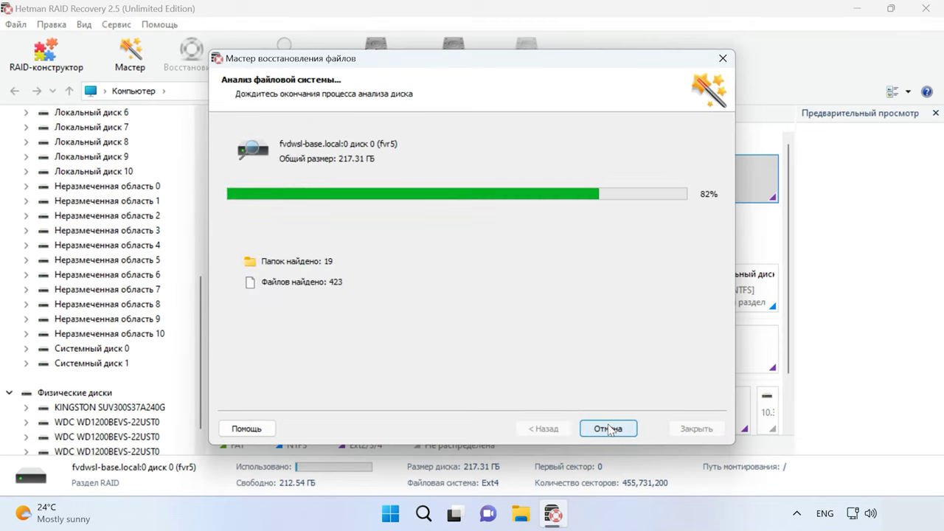
left_click(607, 430)
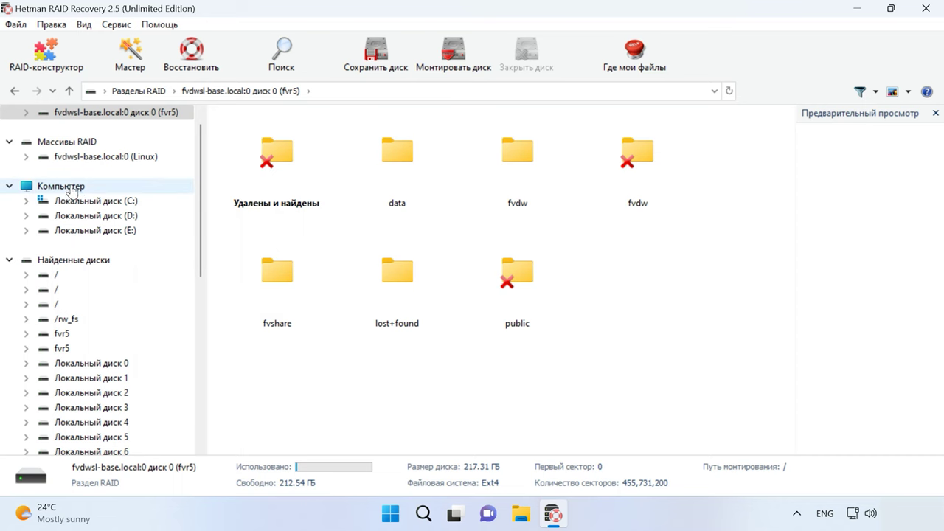
left_click(103, 190)
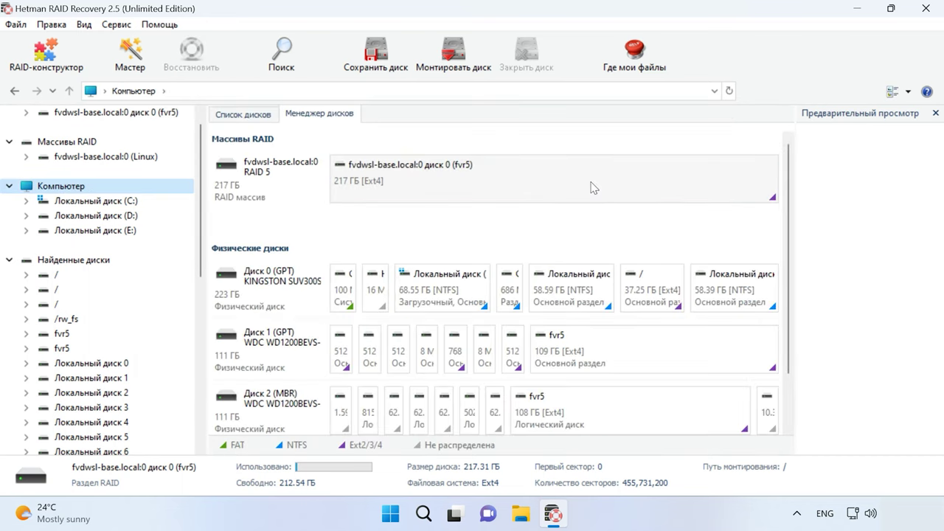
right_click(590, 187)
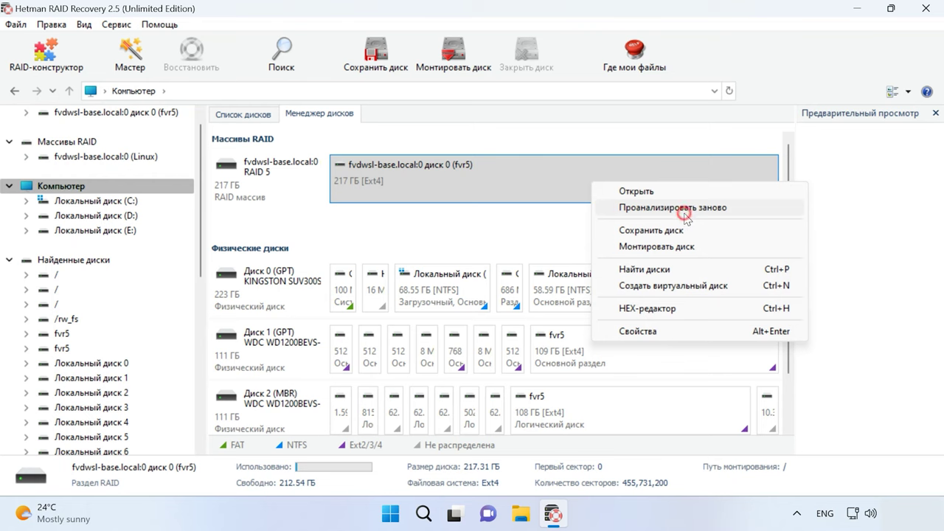
left_click(685, 214)
left_click(273, 183)
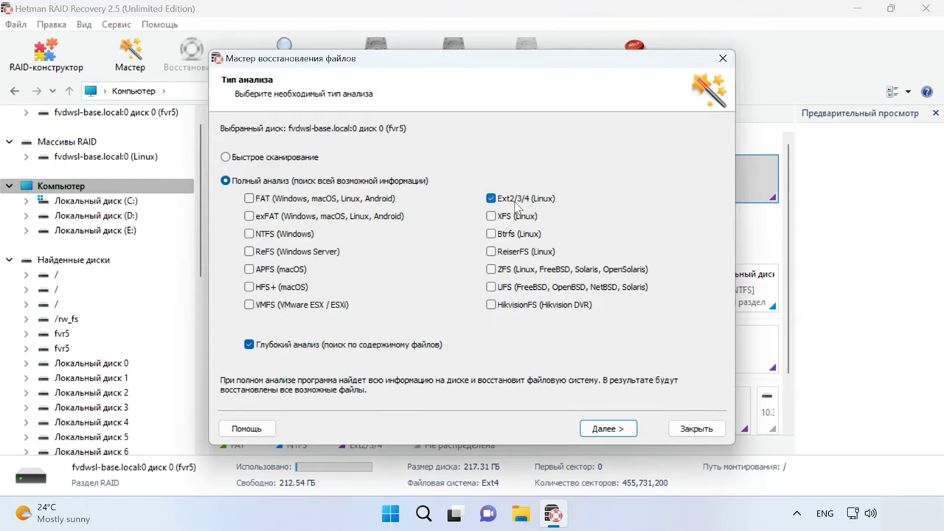
left_click(270, 348)
left_click(268, 347)
left_click(690, 429)
double_click(585, 195)
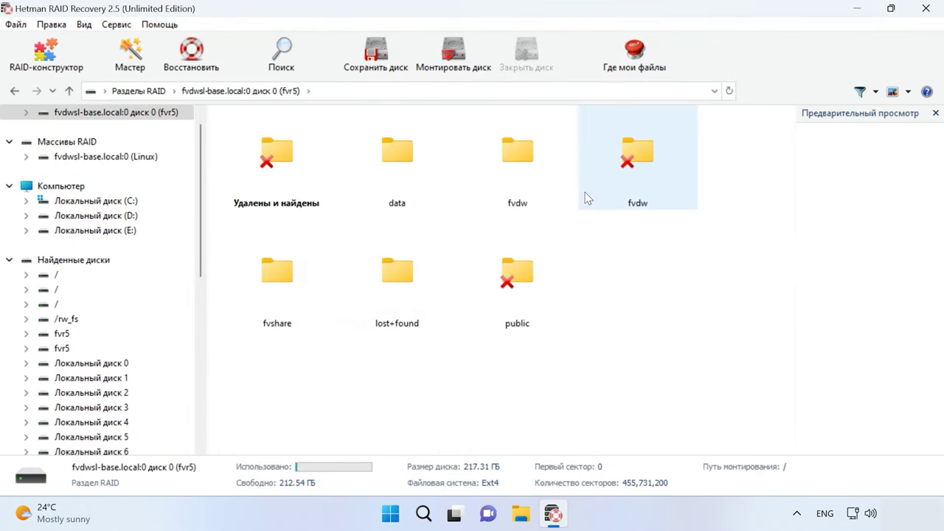
double_click(406, 197)
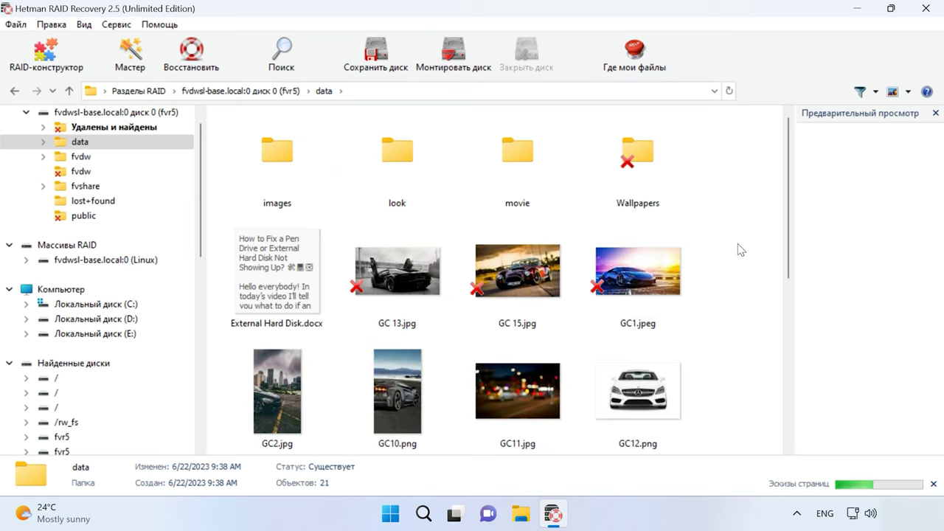
Preview GC1.jpeg, External Hard Disk.docx, GC11.jpg and GC12.png, then select all eight files
scroll(738, 247, "down", 5)
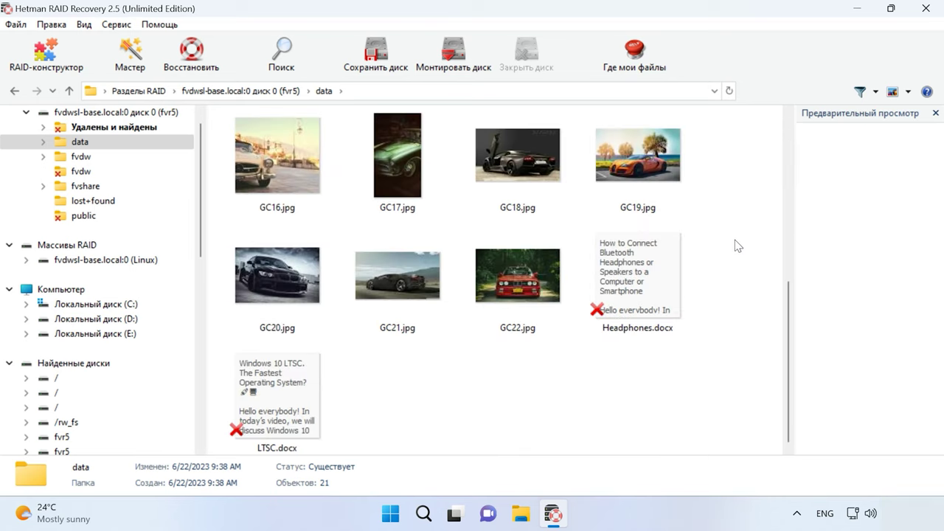
scroll(735, 246, "up", 5)
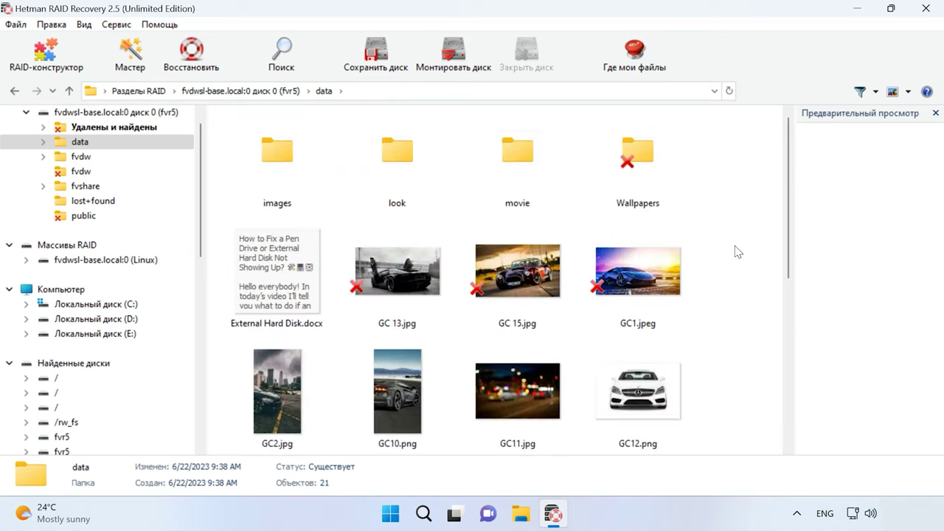
left_click(658, 271)
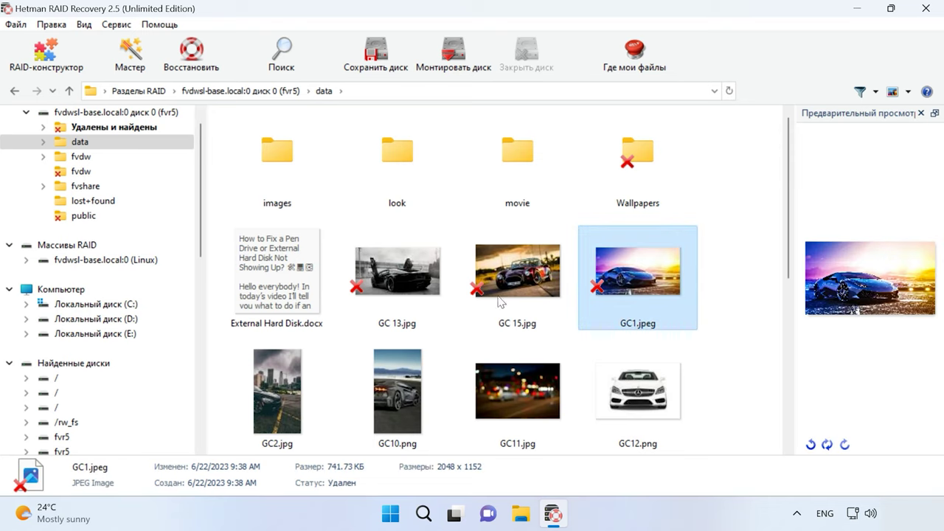
left_click(288, 302)
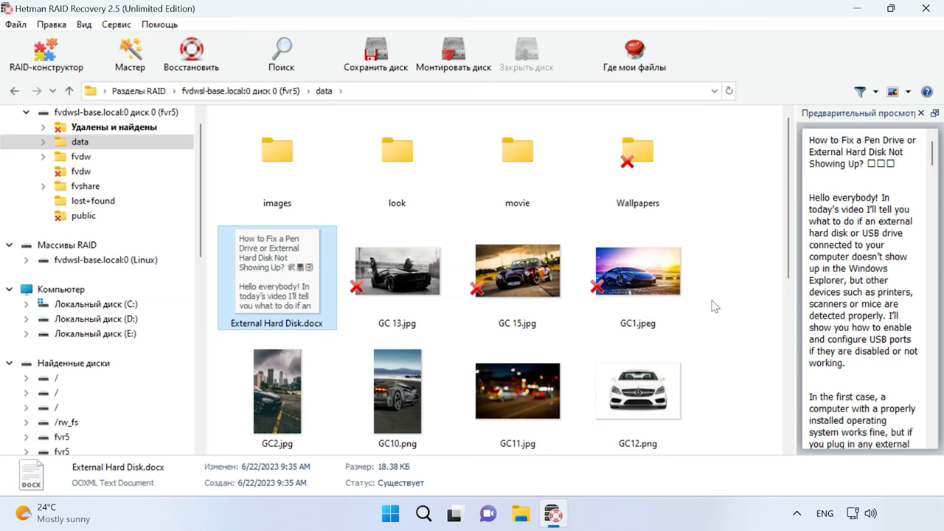
left_click(517, 391)
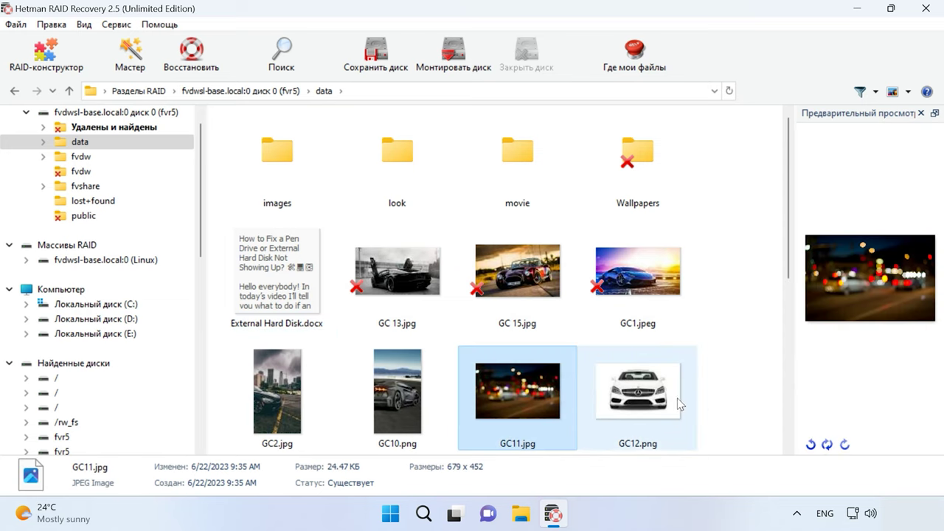
left_click(652, 404)
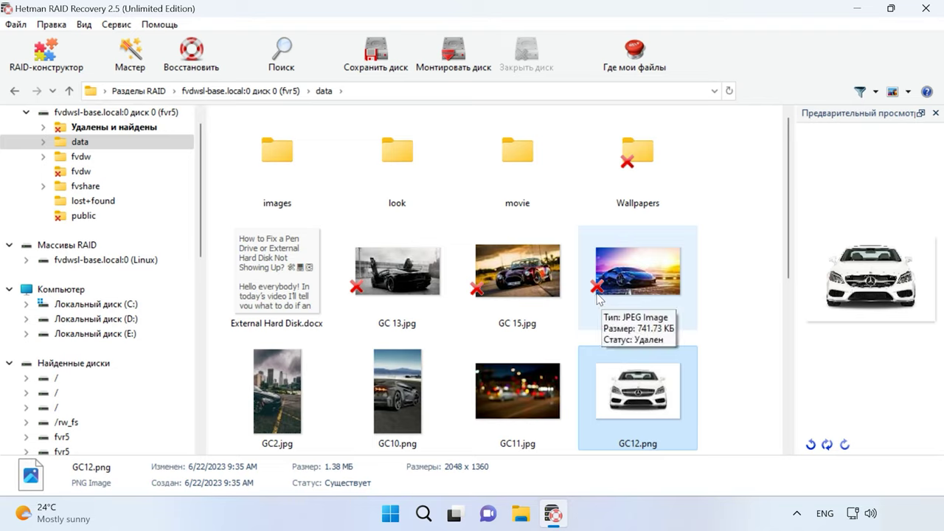
left_click_drag(719, 262, 284, 396)
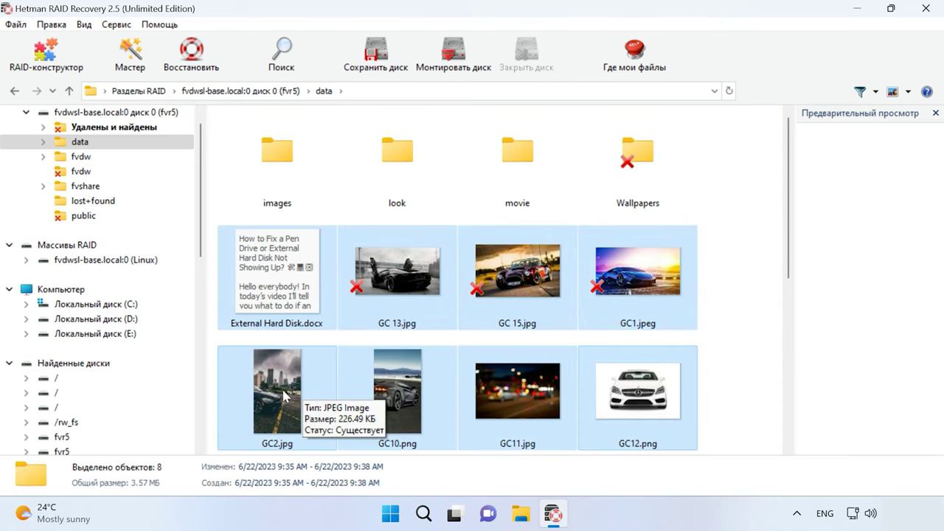
Restore the eight selected files (3.57 MB) to the folder C:\1 on the hard disk
left_click(193, 47)
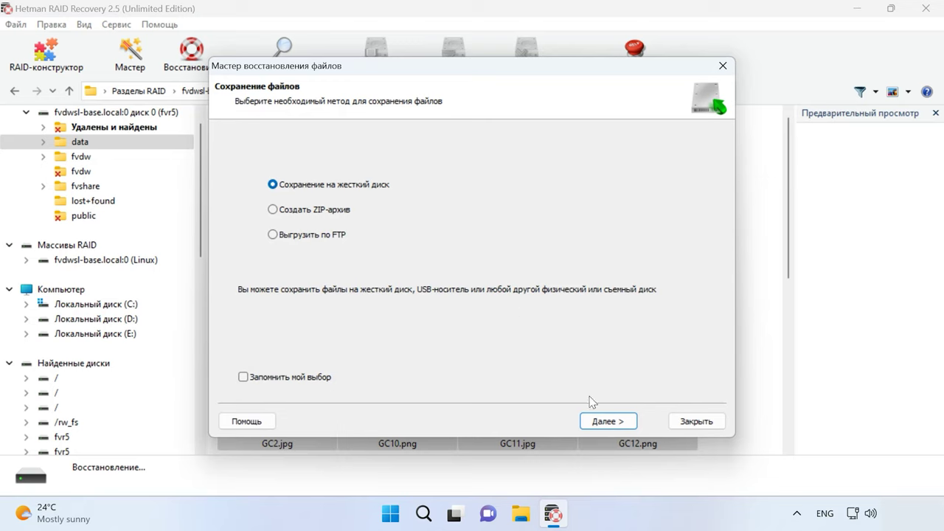
left_click(608, 421)
left_click_drag(289, 173, 383, 174)
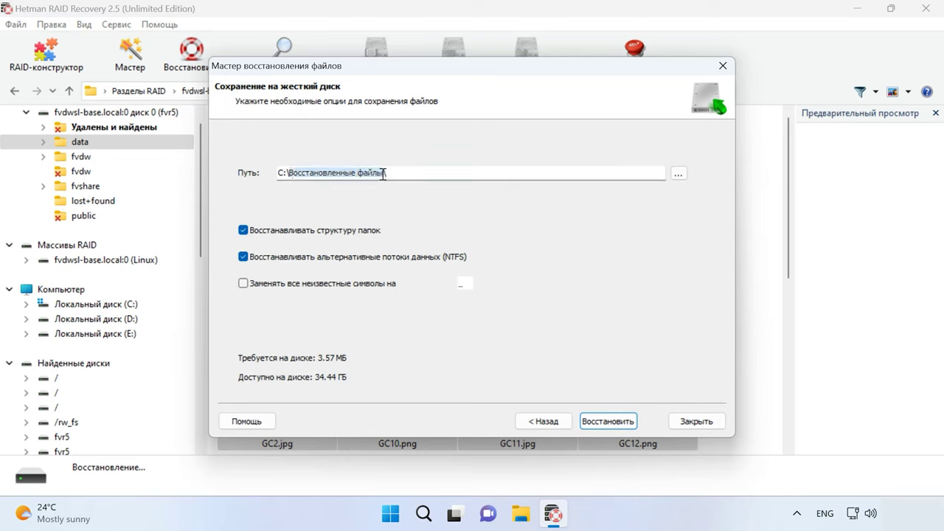
type("1\\")
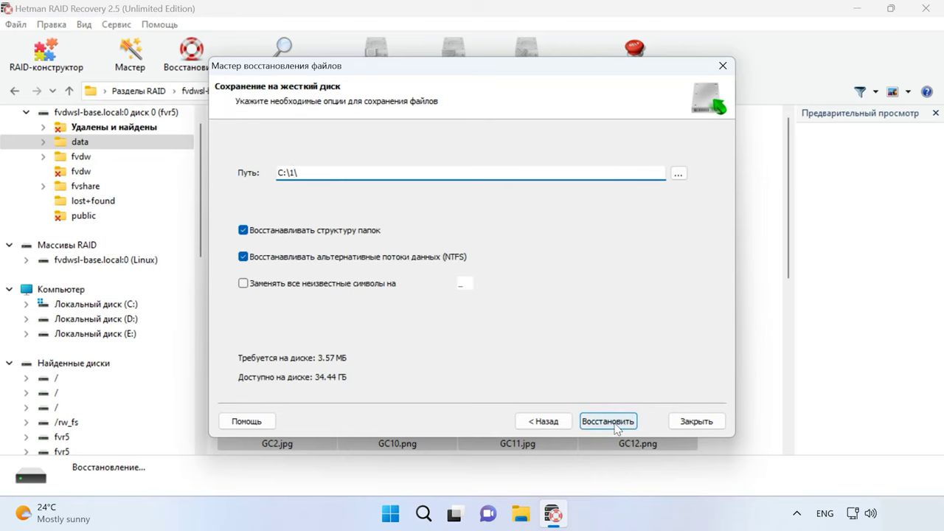
left_click(615, 426)
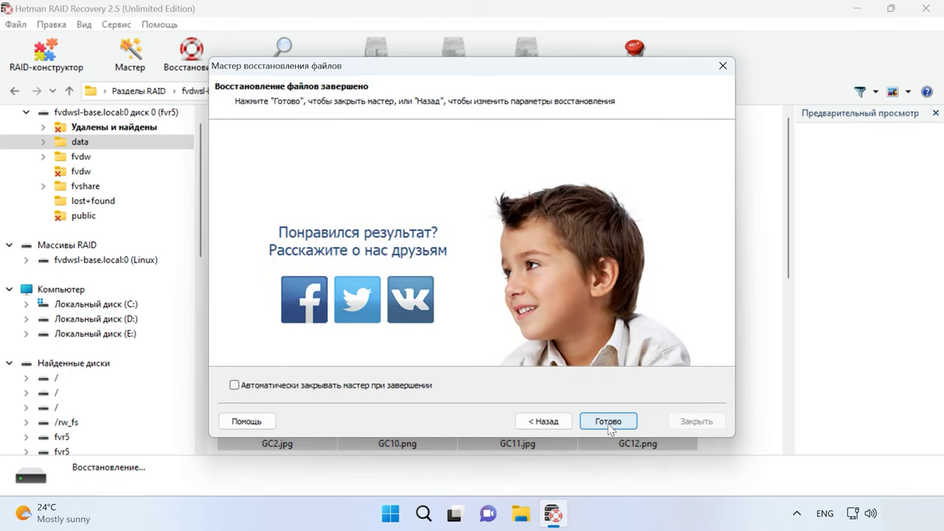
left_click(609, 421)
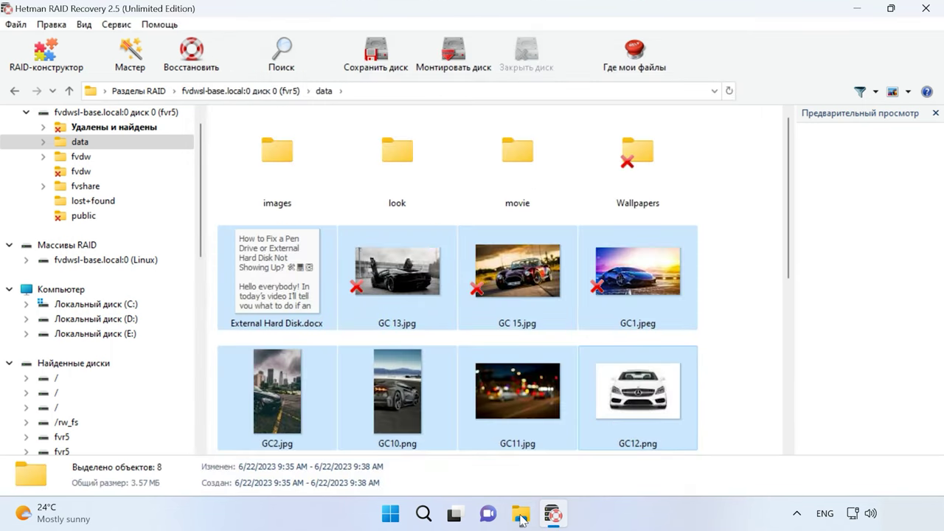
left_click(520, 515)
Verify the recovered files in C:\1, then reselect the RAID 5 array in Hetman's Компьютер view
double_click(238, 139)
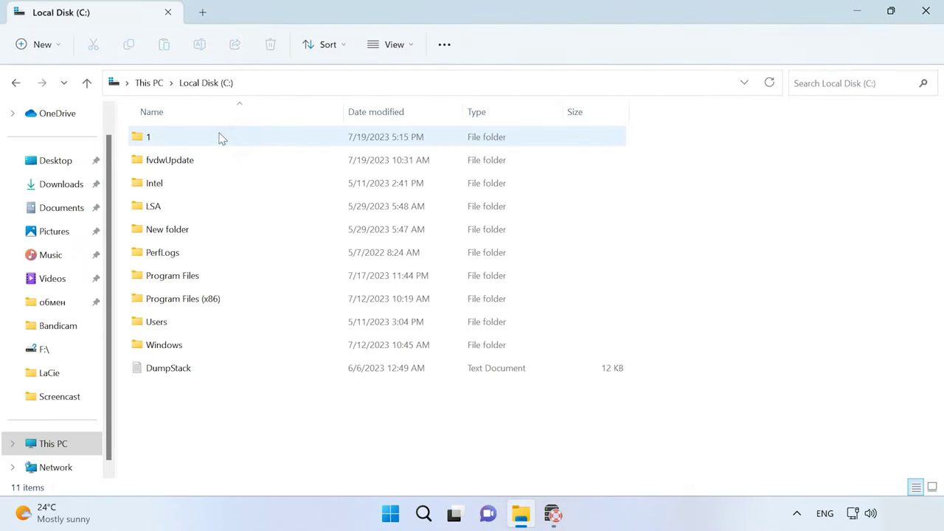
double_click(180, 138)
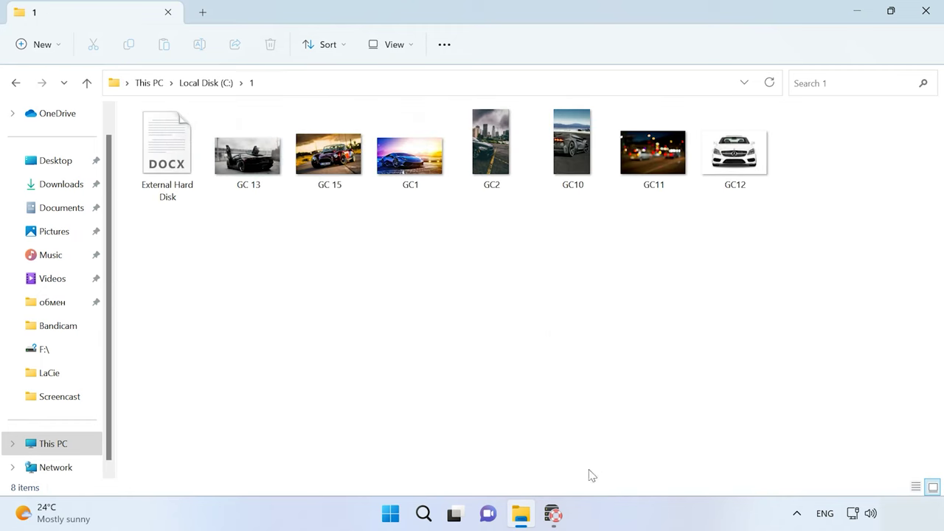
left_click(553, 514)
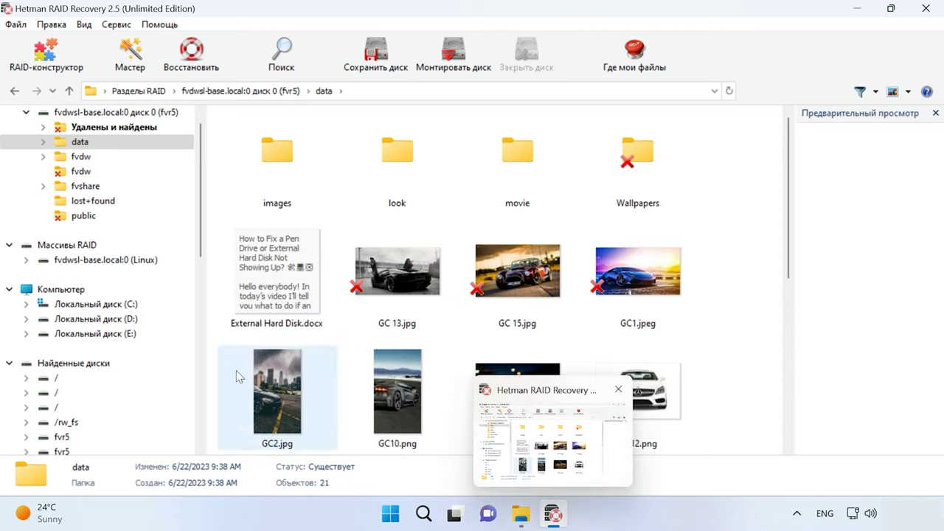
left_click(34, 289)
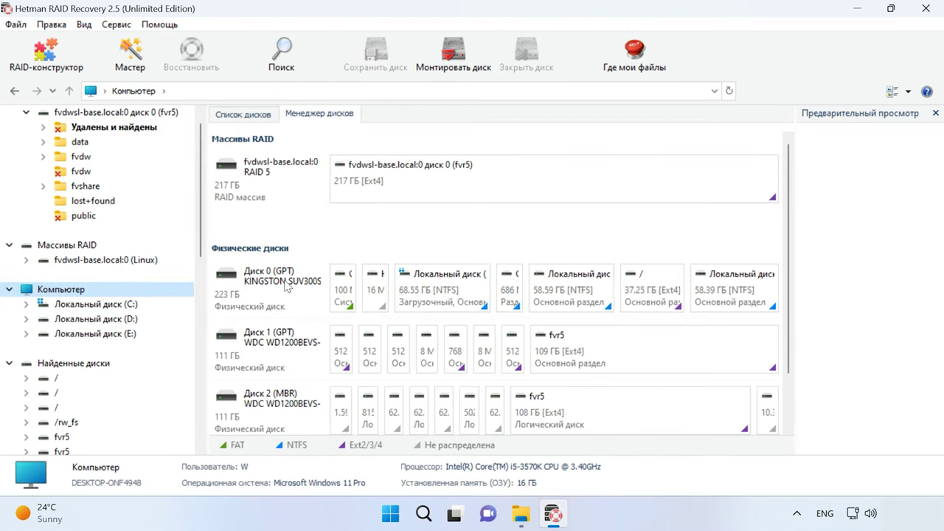
left_click(285, 176)
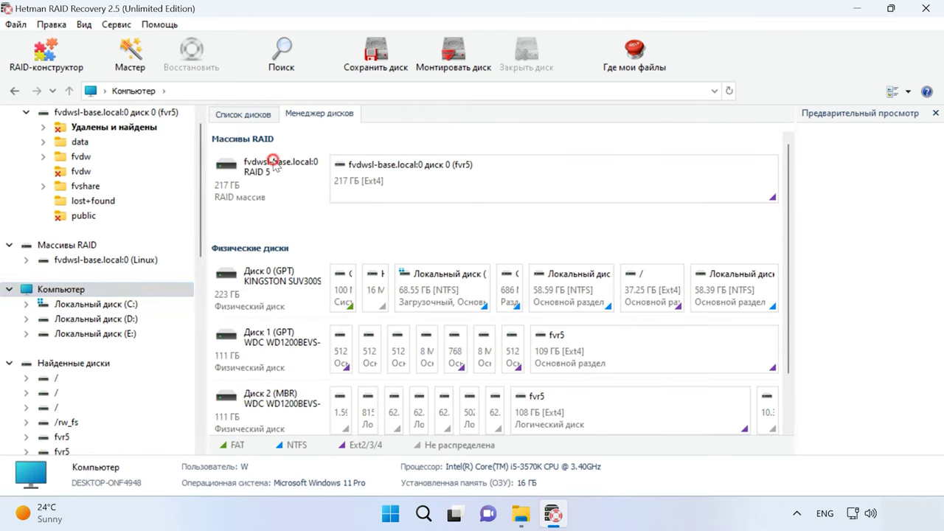
Step through the Сохранить диск imaging wizard for the whole RAID 5 array, then close it
left_click(112, 27)
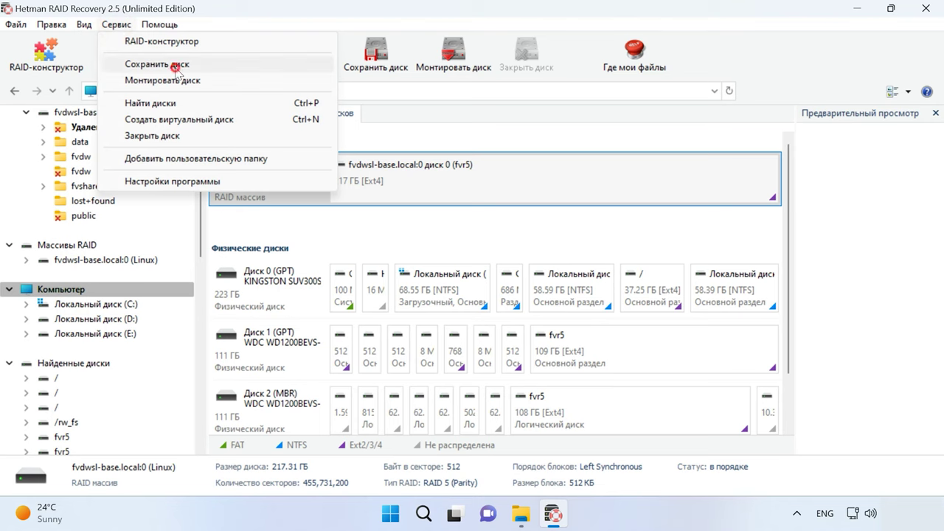
left_click(177, 67)
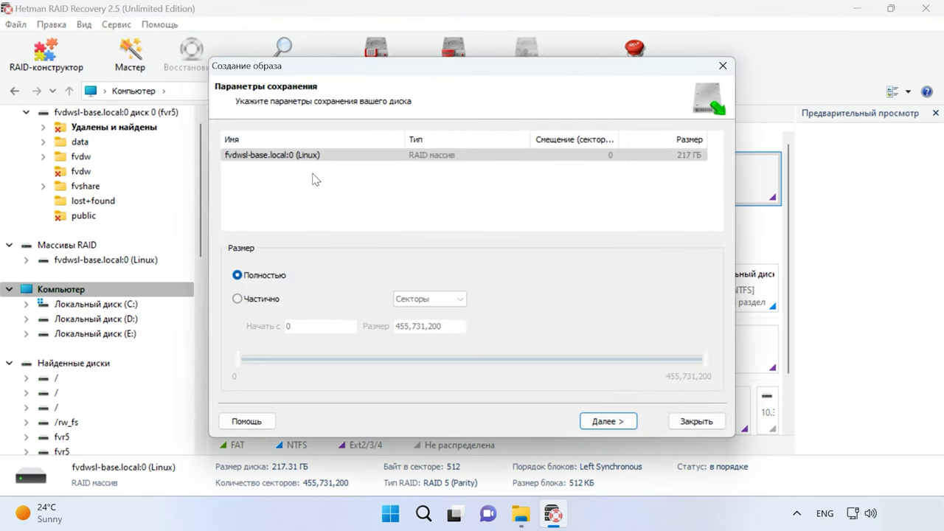
left_click(609, 424)
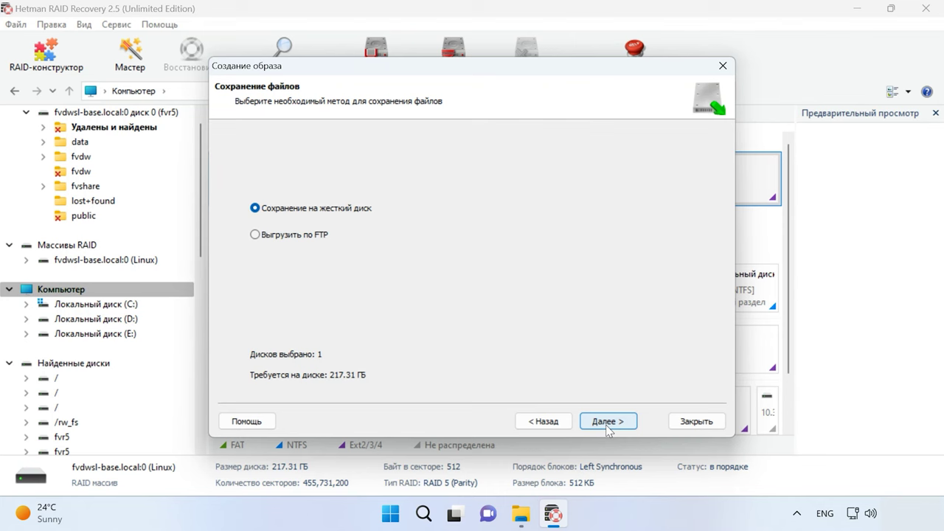
left_click(690, 425)
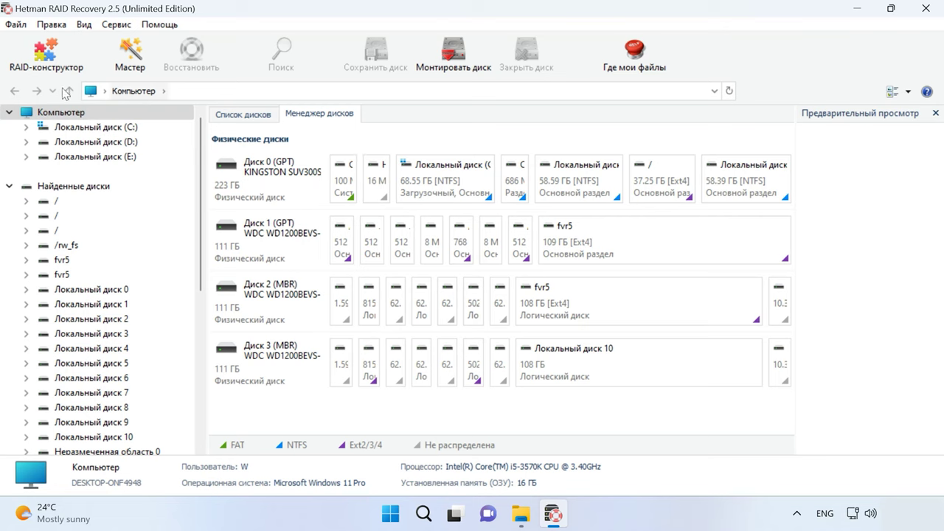
Build a manual RAID Constructor array: RAID 5, Left Synchronous order, 512 KB block size
left_click(46, 55)
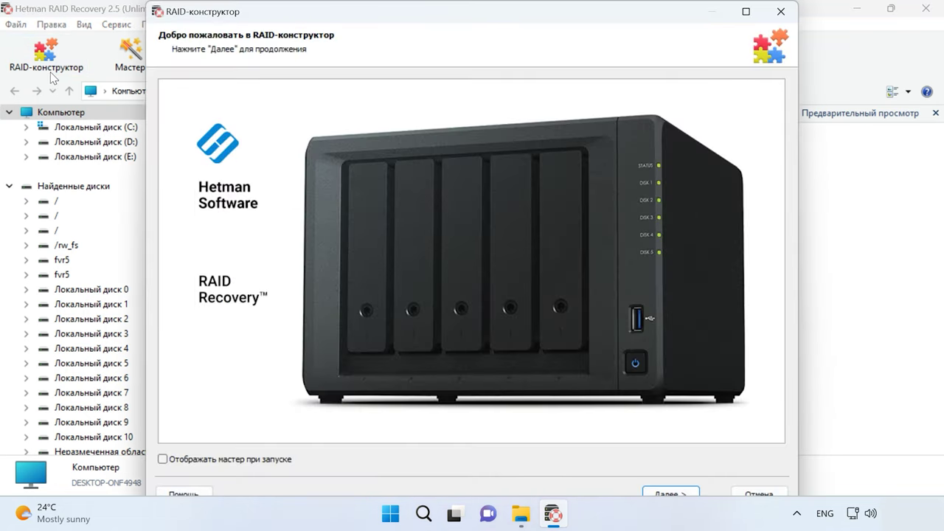
left_click(670, 494)
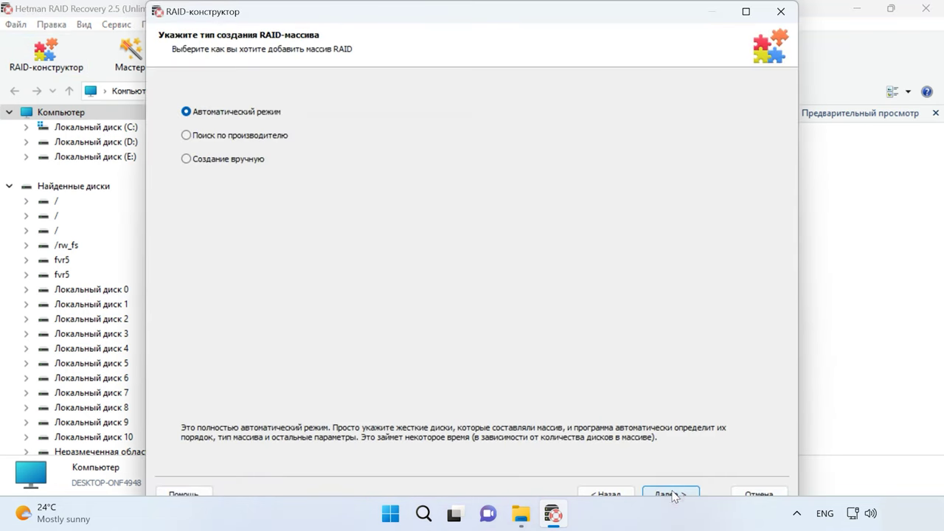
left_click(248, 160)
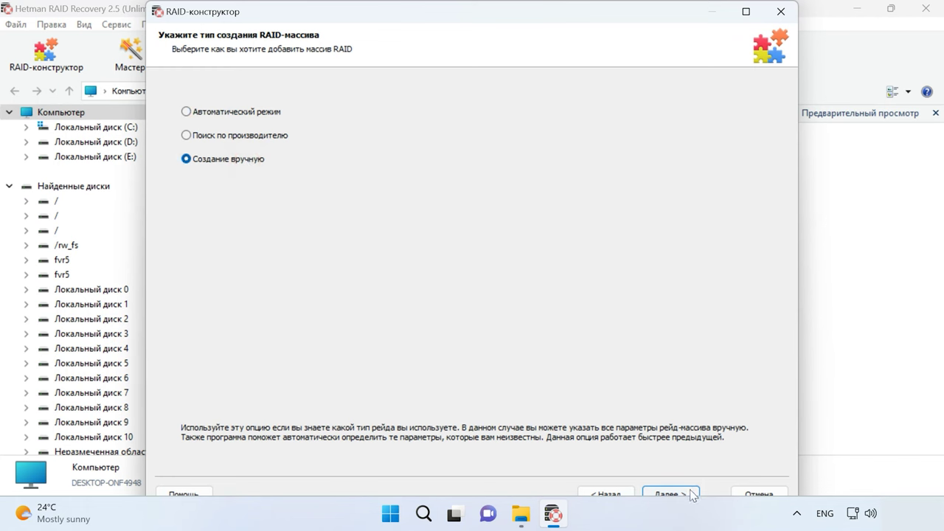
left_click(670, 494)
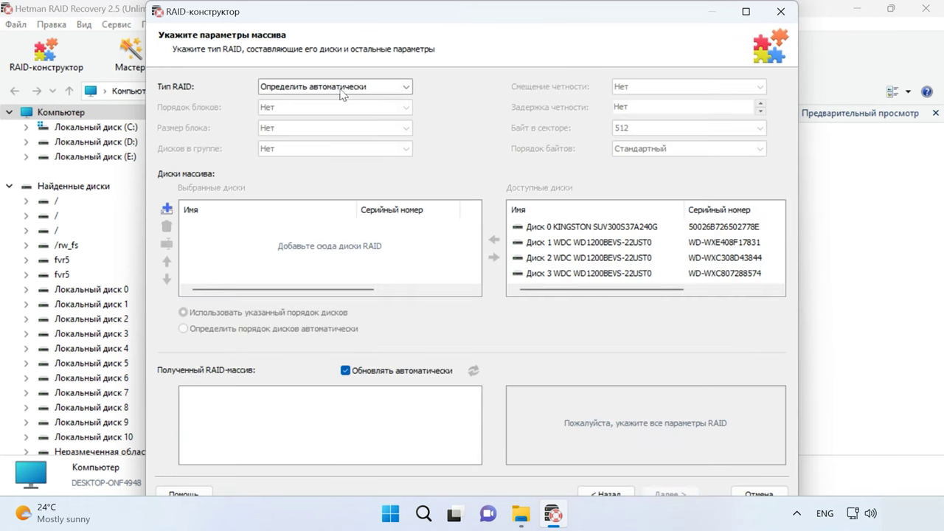
left_click(375, 87)
left_click(324, 148)
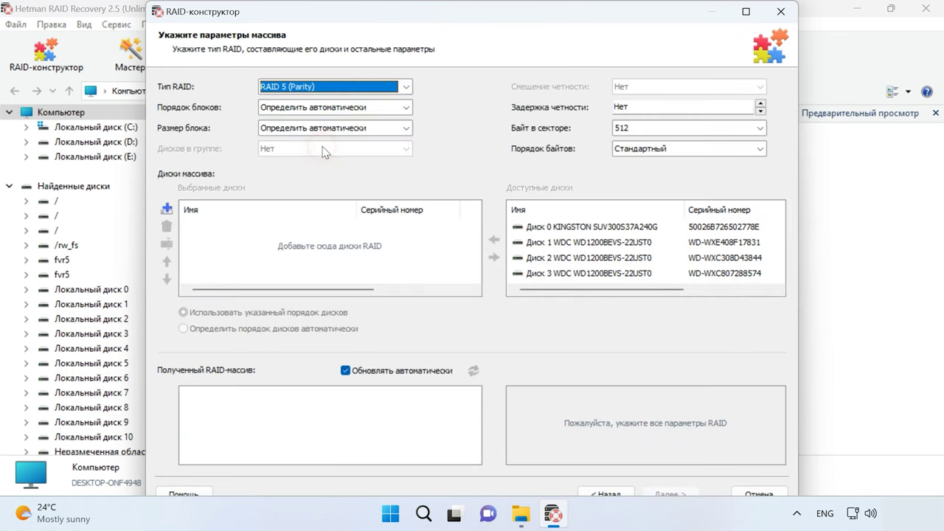
left_click(380, 110)
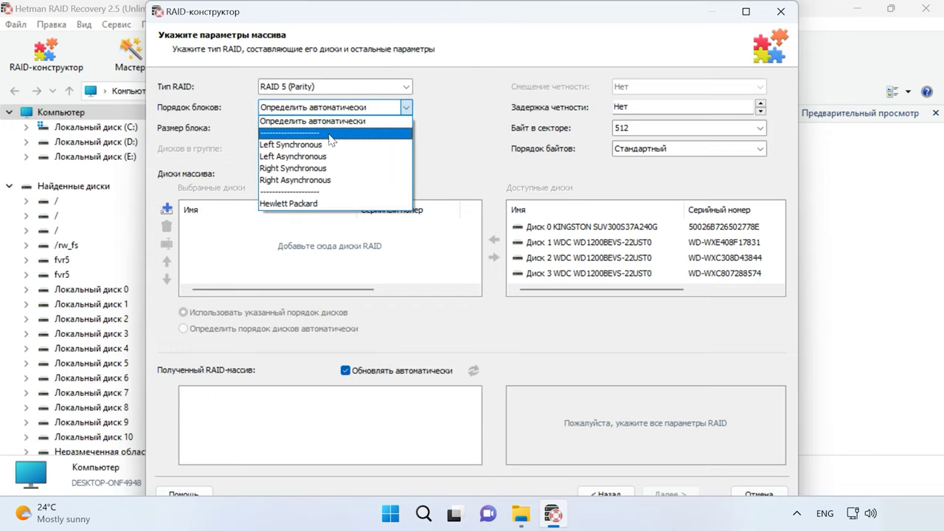
left_click(318, 148)
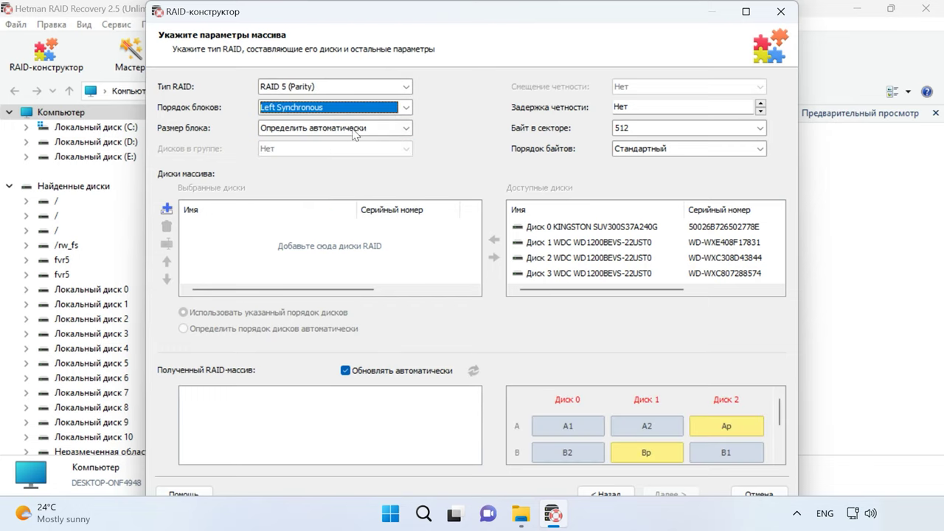
left_click(355, 131)
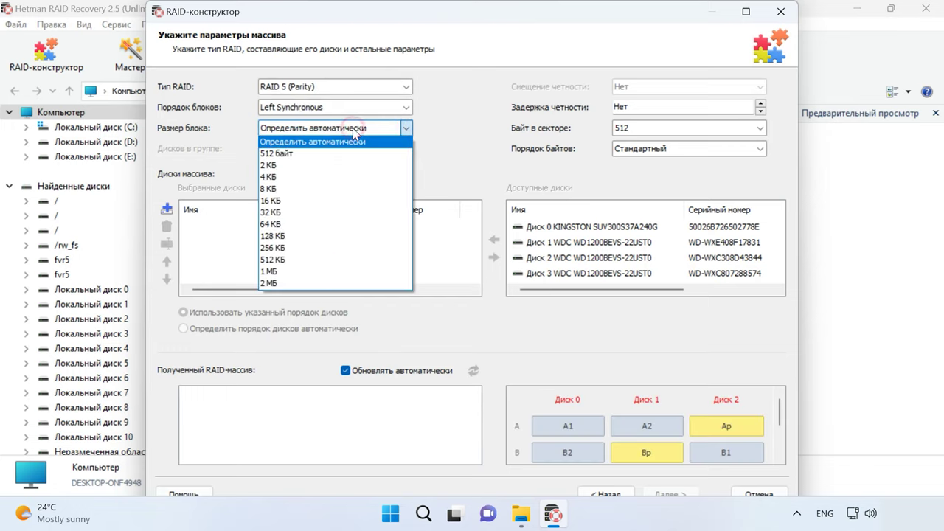
left_click(291, 261)
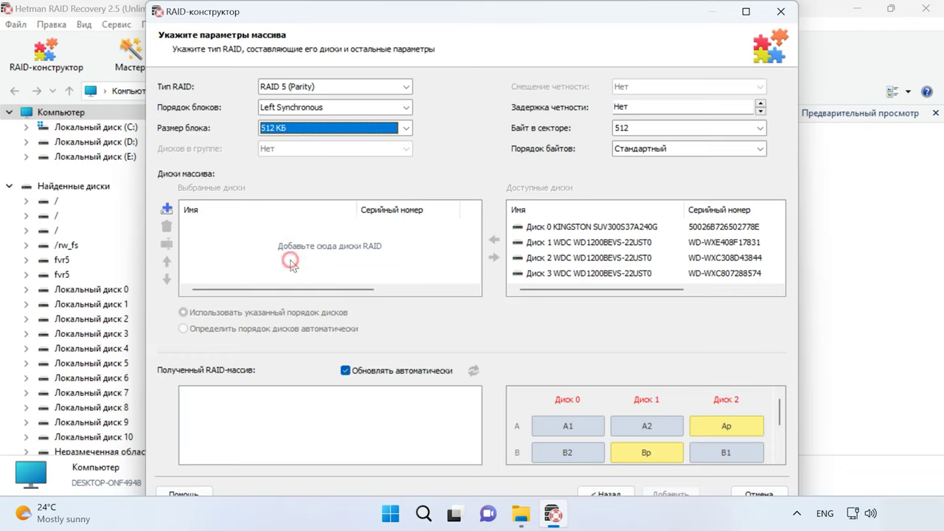
Add Disks 1–3 to the array, then add and remove an empty placeholder disk
left_click(553, 243)
left_click(561, 272, "shift")
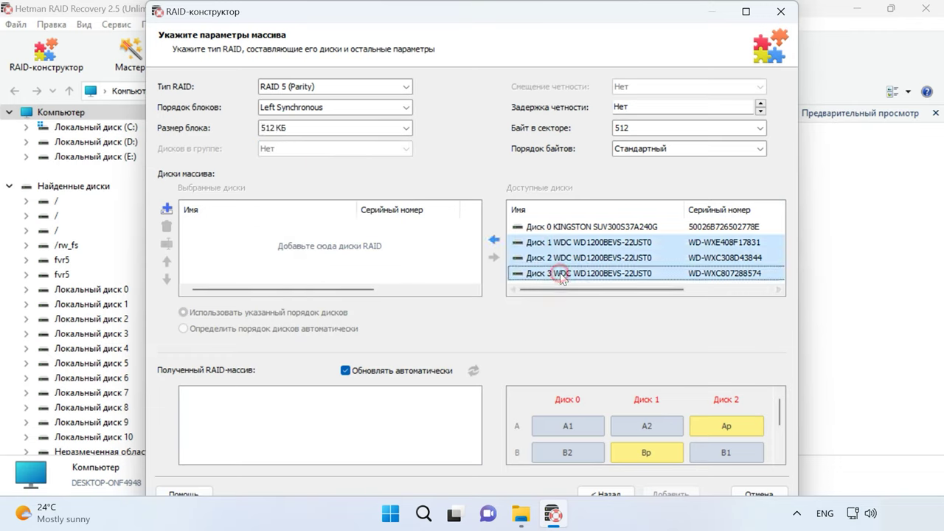
left_click(494, 241)
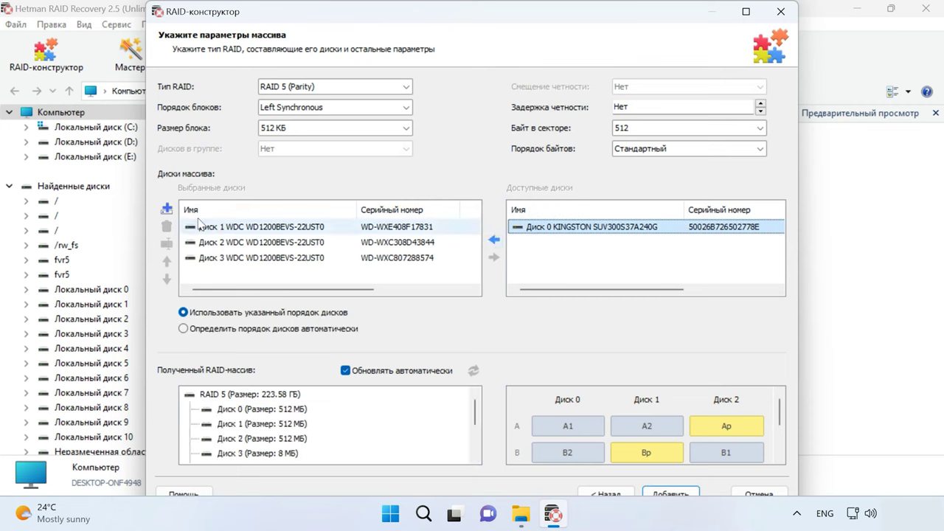
left_click(168, 211)
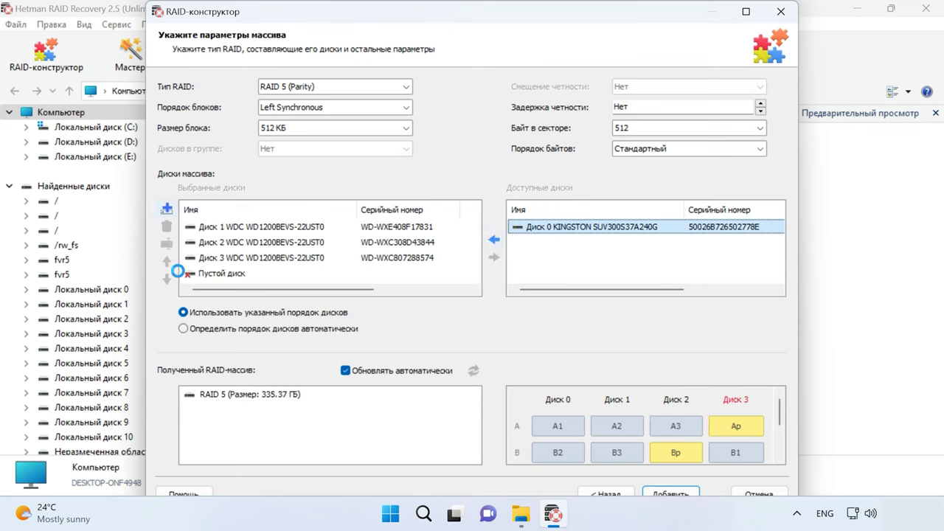
left_click(240, 276)
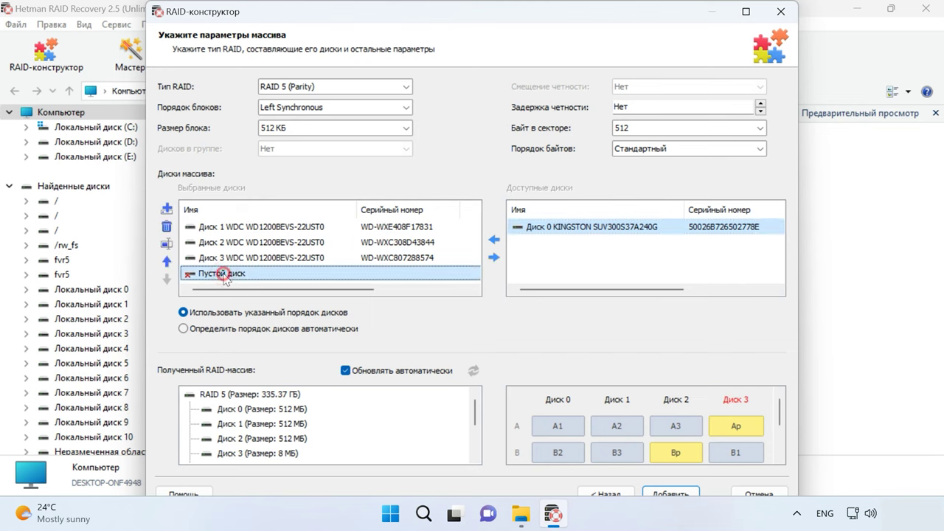
left_click(168, 227)
left_click(243, 228)
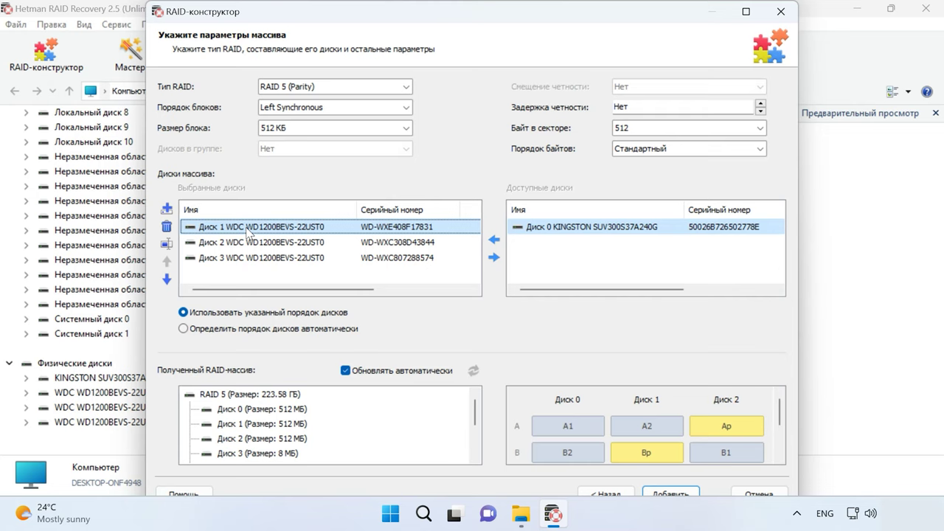
double_click(249, 233)
type("2")
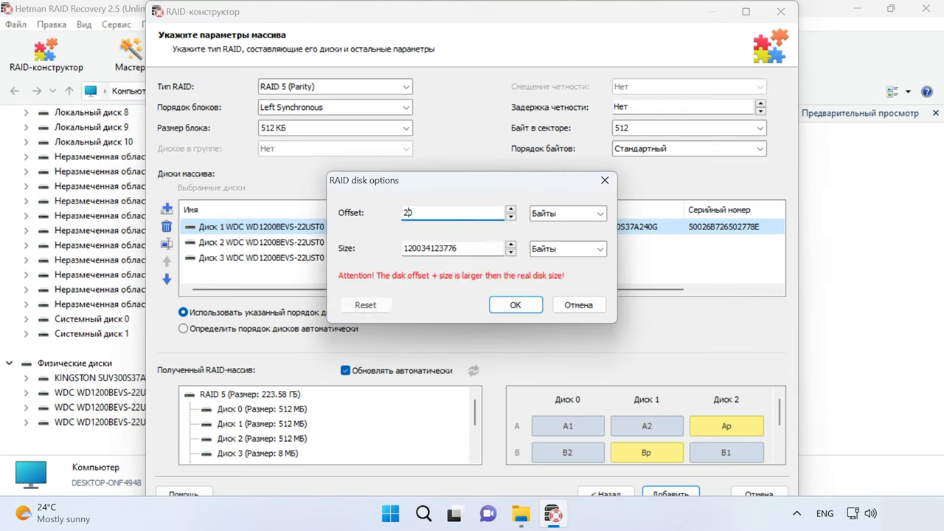
type("971664384")
left_click(511, 306)
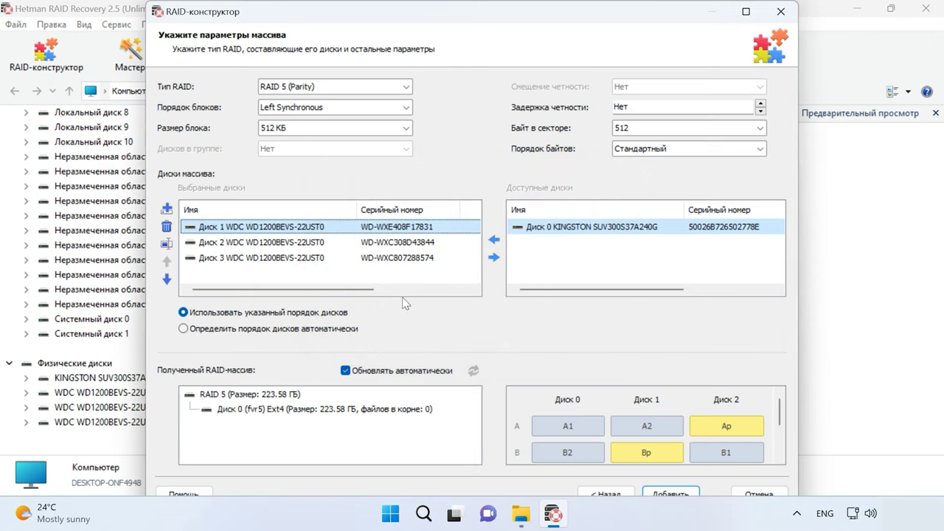
left_click(221, 242)
left_click(167, 244)
type("3355914240")
left_click_drag(491, 216, 403, 222)
key("ctrl+c")
left_click(516, 305)
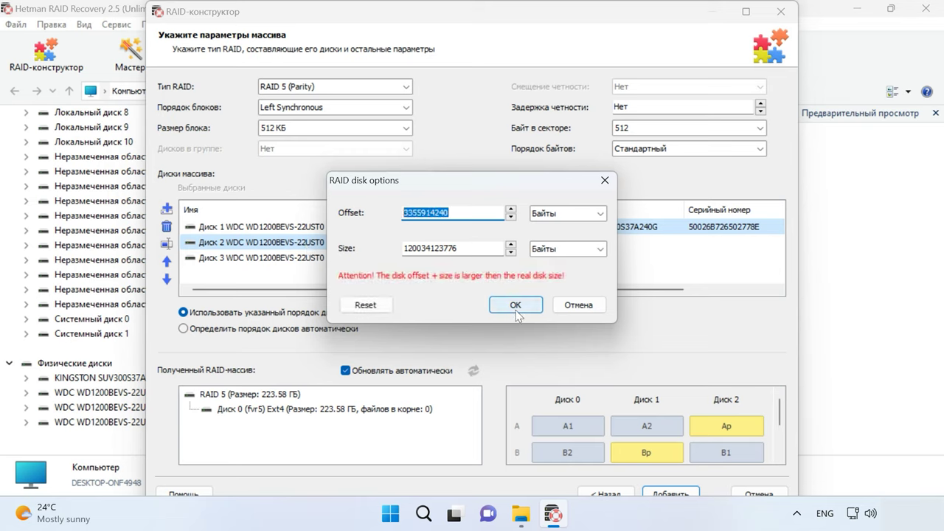
left_click(234, 258)
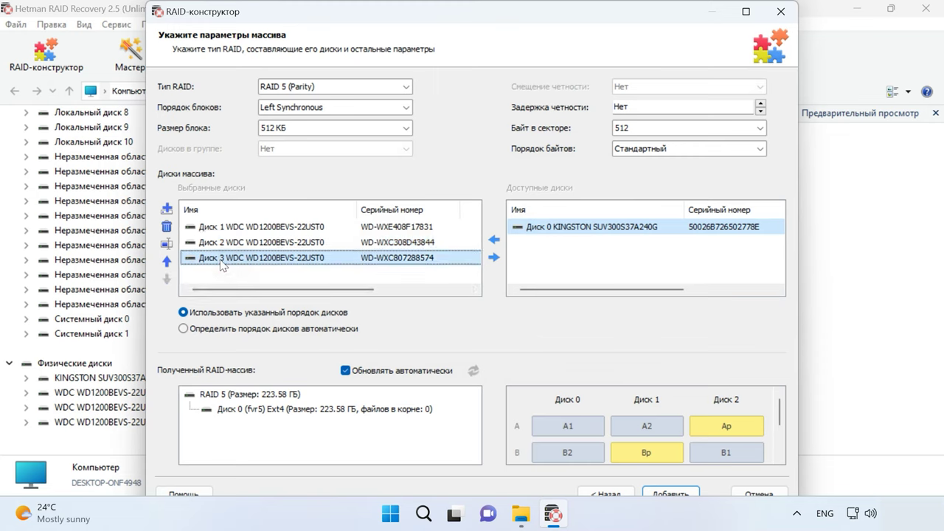
left_click(166, 244)
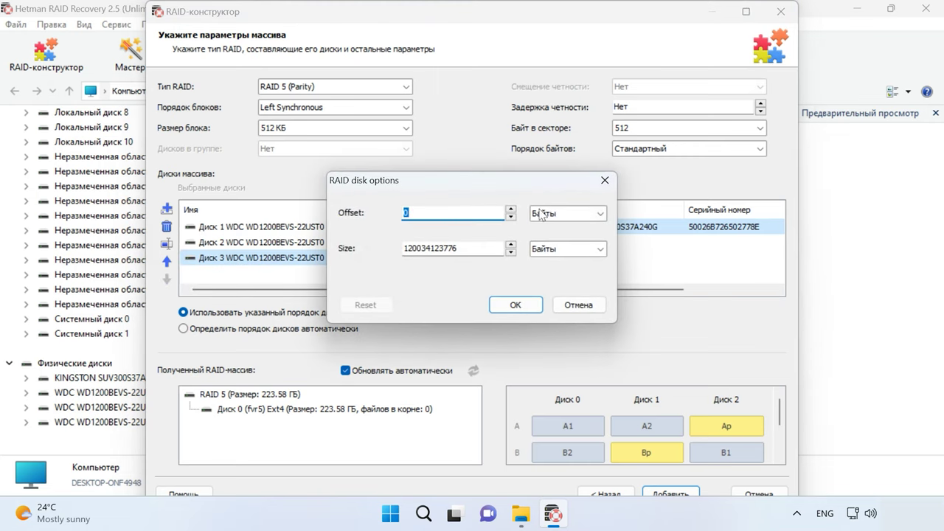
key("ctrl+v")
left_click(516, 304)
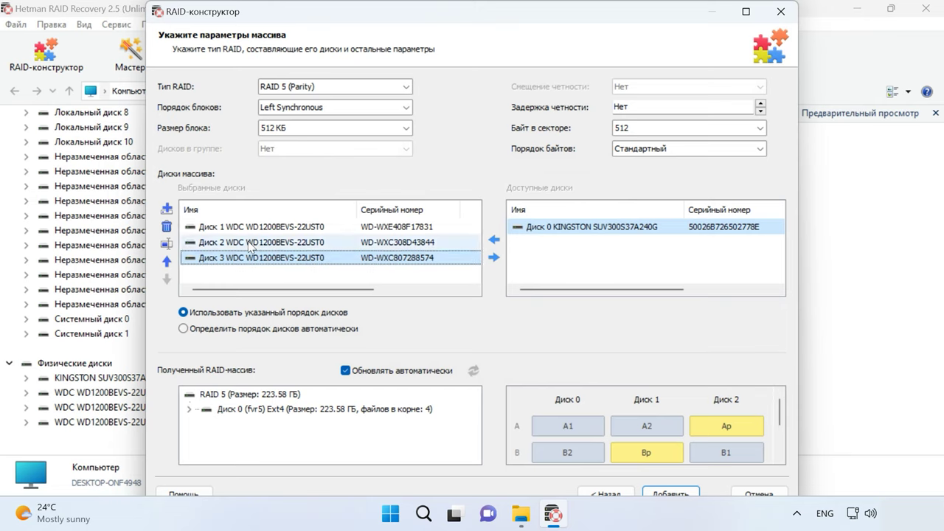
Move Disk 3 ahead of Disk 2, preview the Ext4 volume, and add the RAID 5 array
left_click(167, 261)
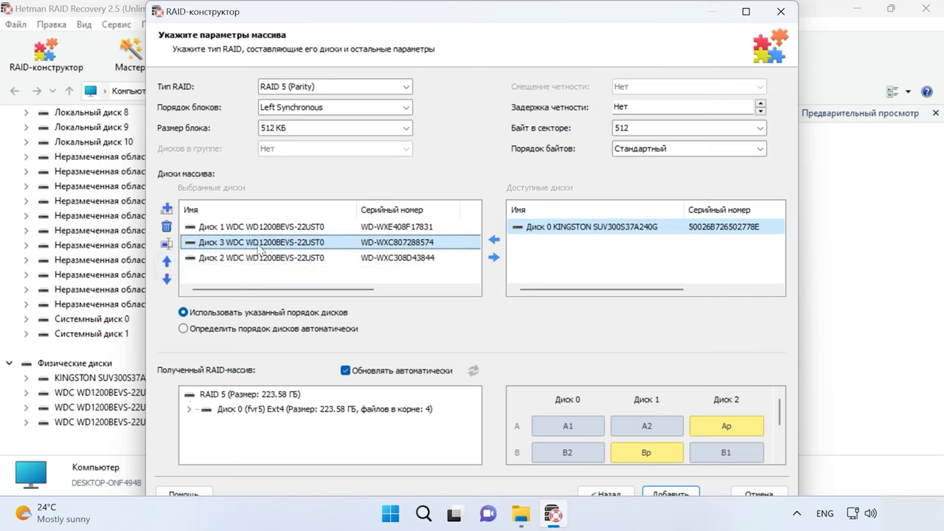
double_click(201, 411)
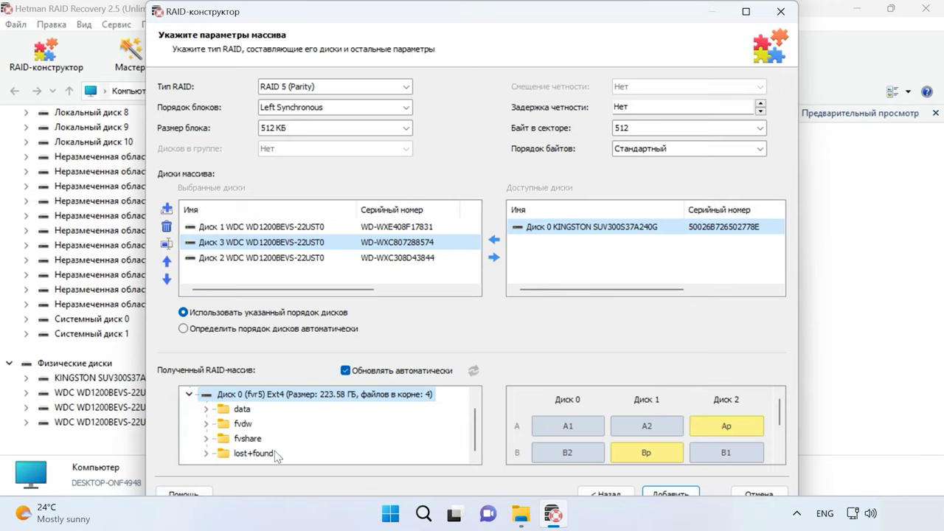
left_click(679, 495)
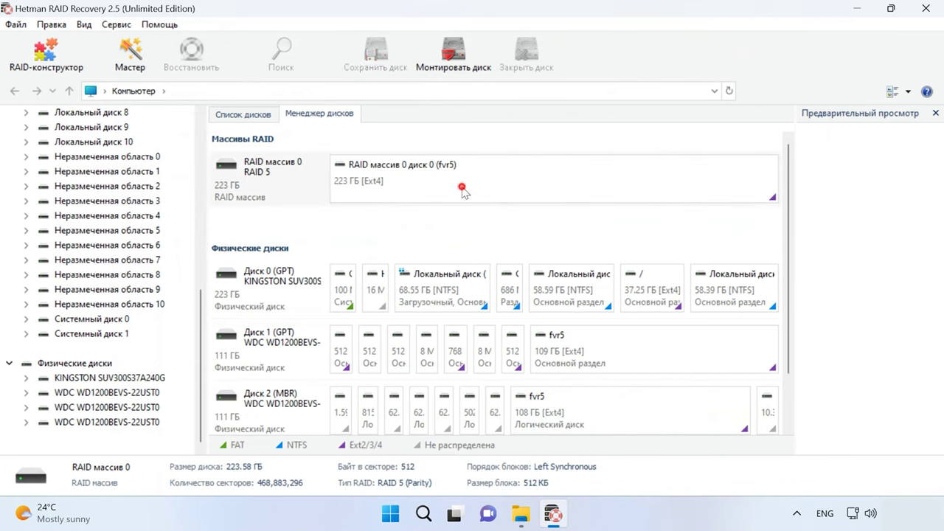
Quick-scan the rebuilt fvr5 volume and browse its data folder of GC photos and External Hard Disk.docx
left_click(462, 190)
right_click(535, 186)
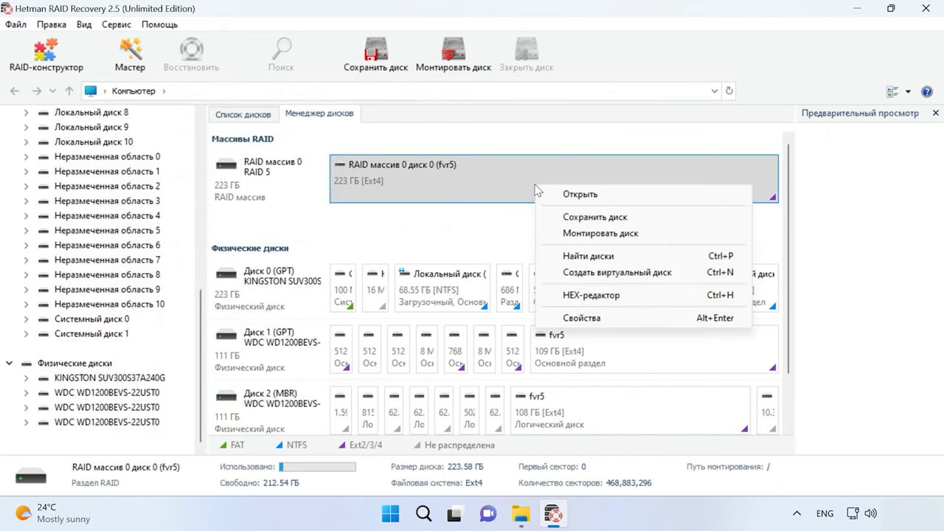
left_click(599, 199)
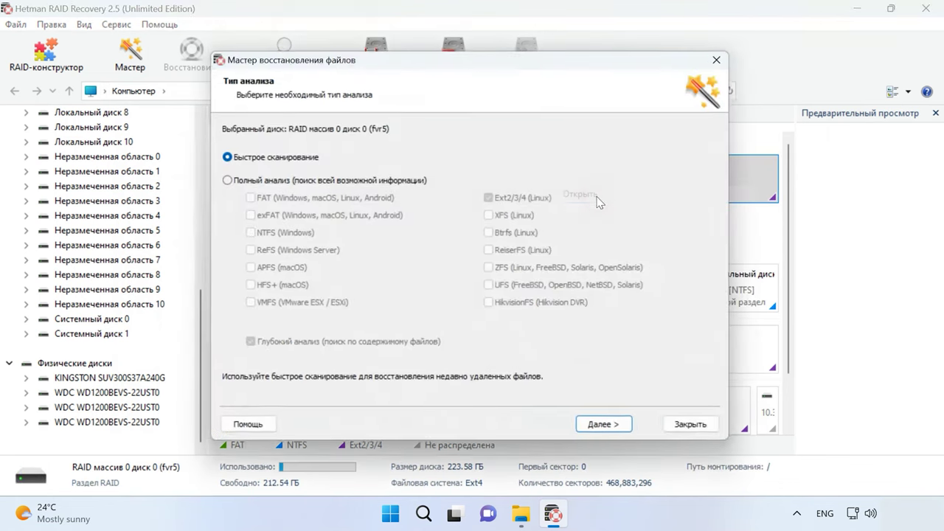
left_click(607, 428)
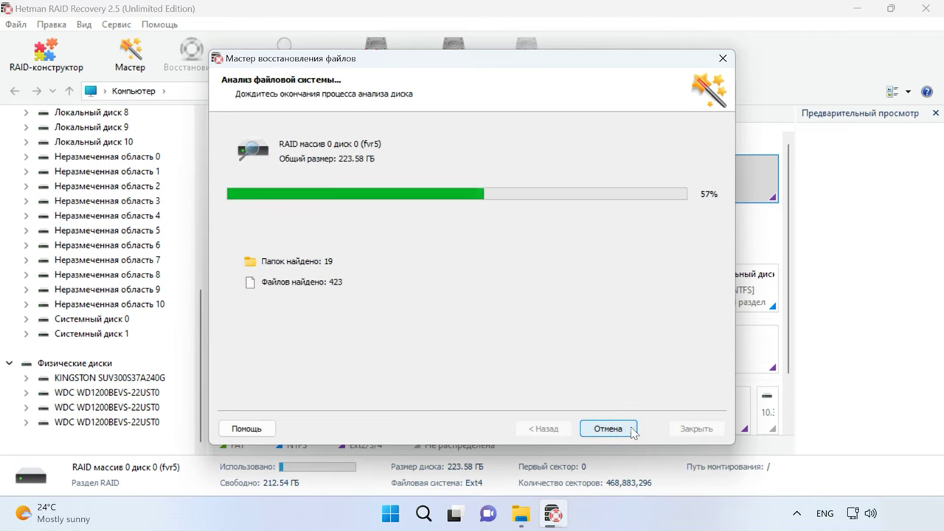
left_click(627, 430)
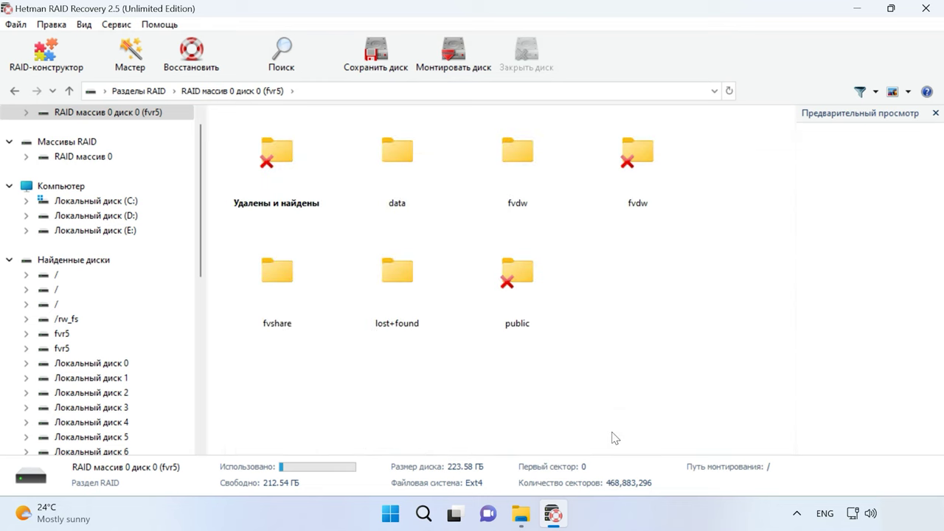
double_click(417, 185)
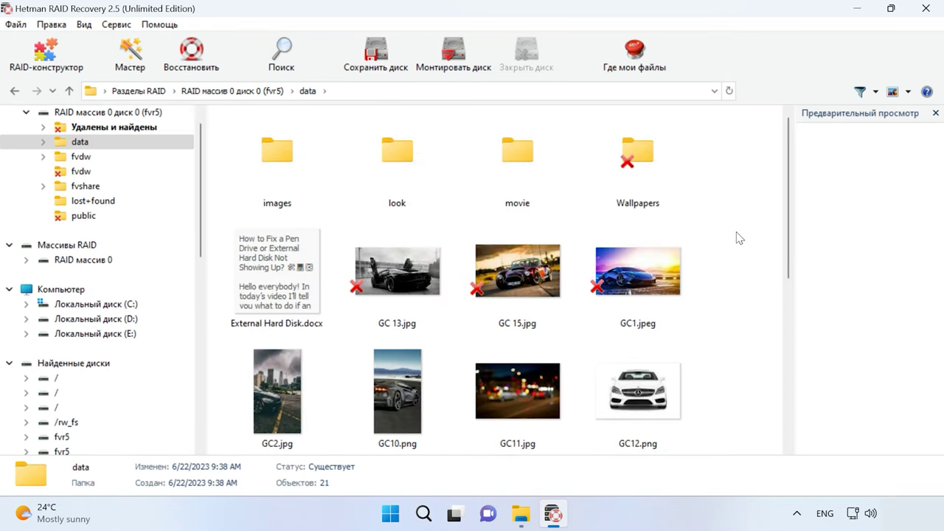
scroll(739, 237, "down", 5)
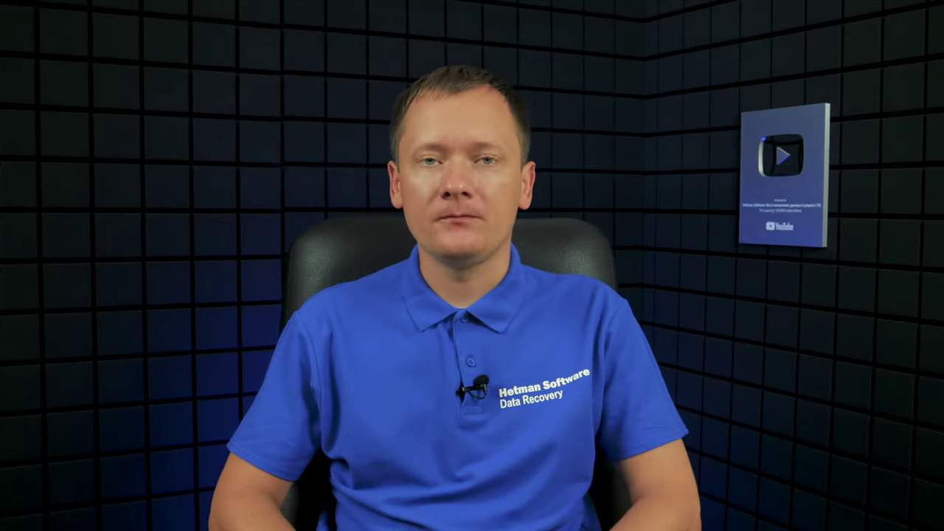